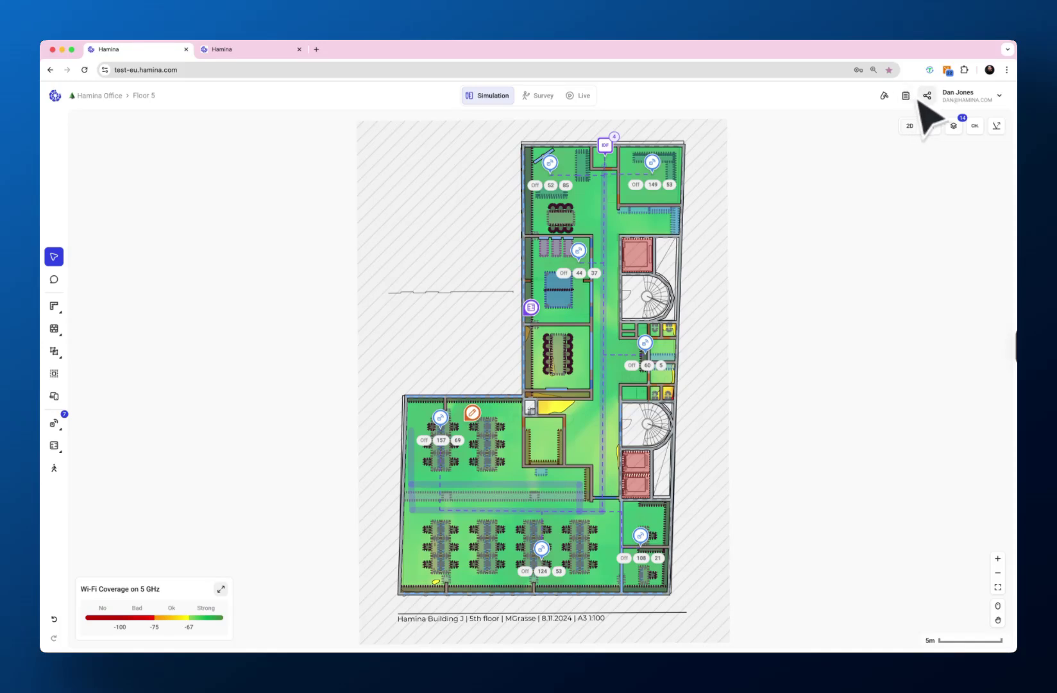
- Show the report and export options for the Floor 5 project
left_click(905, 96)
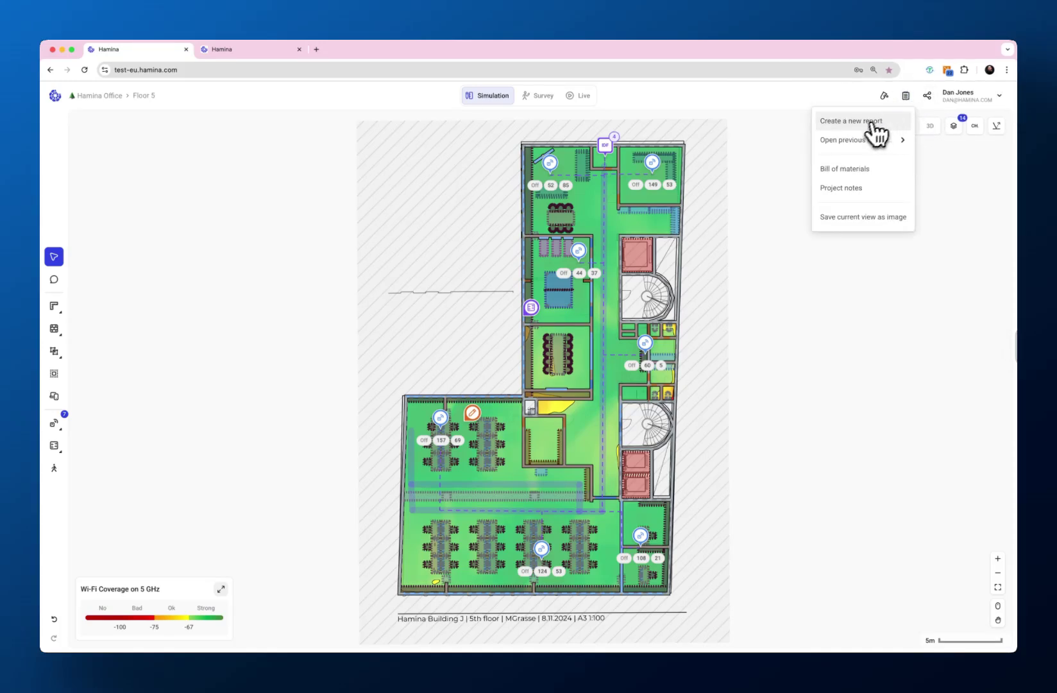
- Open the saved Hamina Sample Design report and hide its Tertiary coverage page
mouse_move(853, 139)
left_click(695, 188)
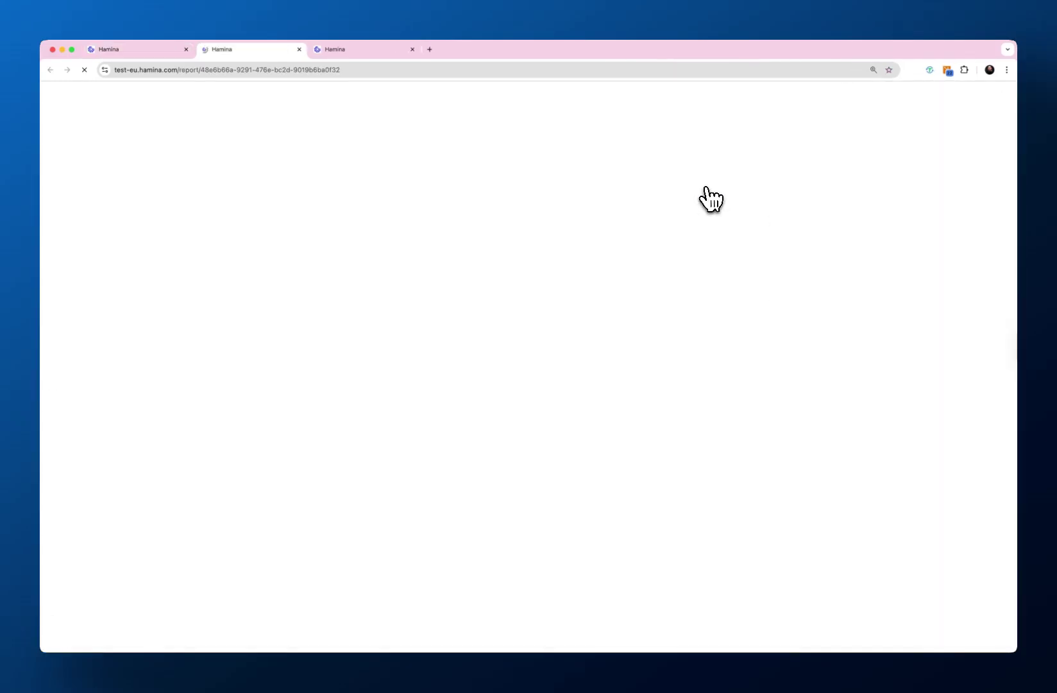
left_click(412, 49)
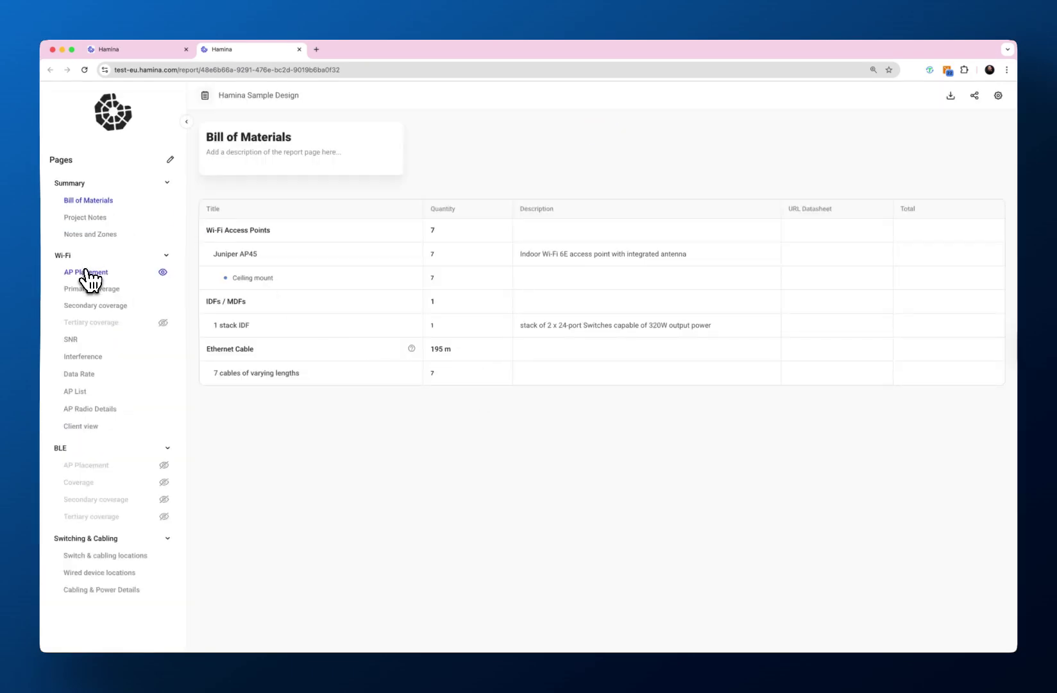
left_click(88, 275)
left_click(165, 324)
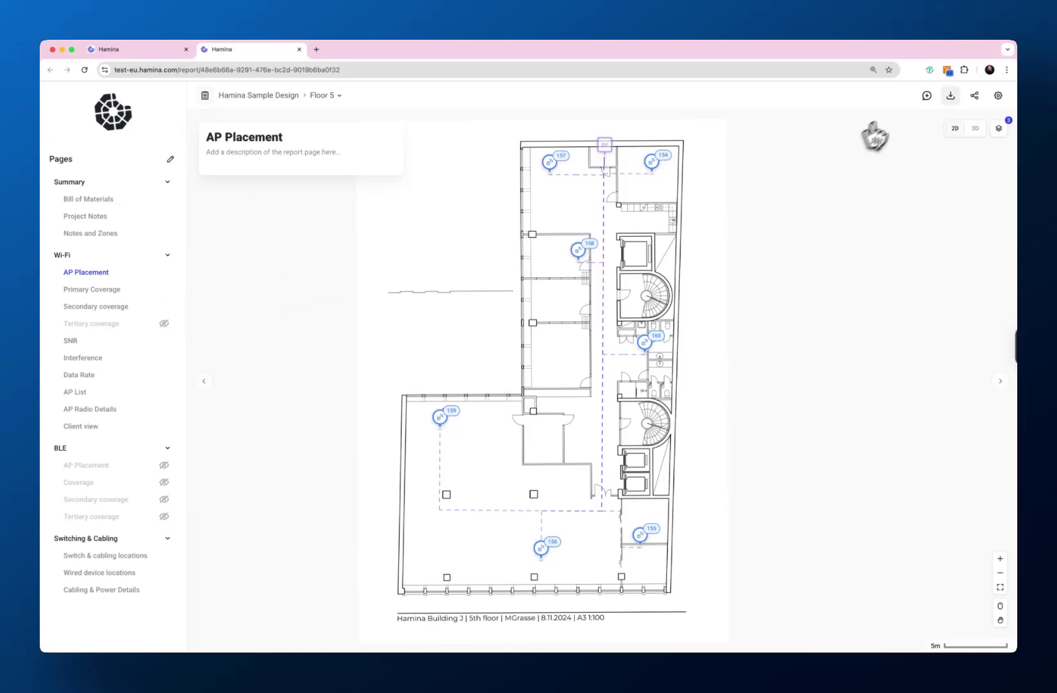
- Copy the report's online link and load it in a new browser tab
left_click(974, 96)
left_click(638, 361)
left_click(650, 251)
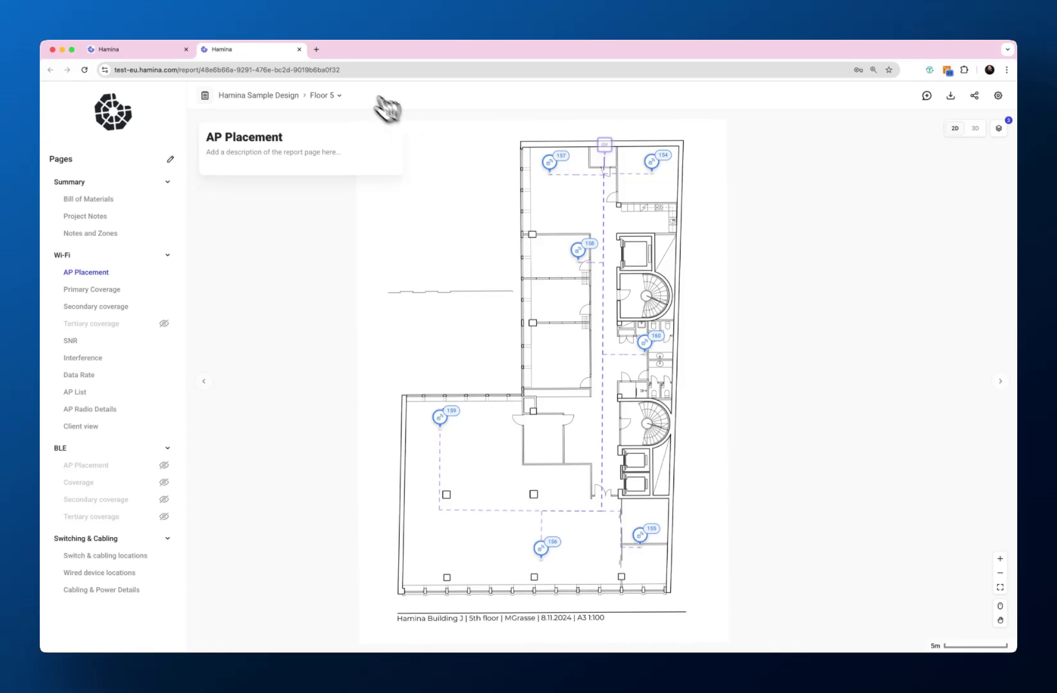
left_click(316, 49)
key("super+v")
key("Return")
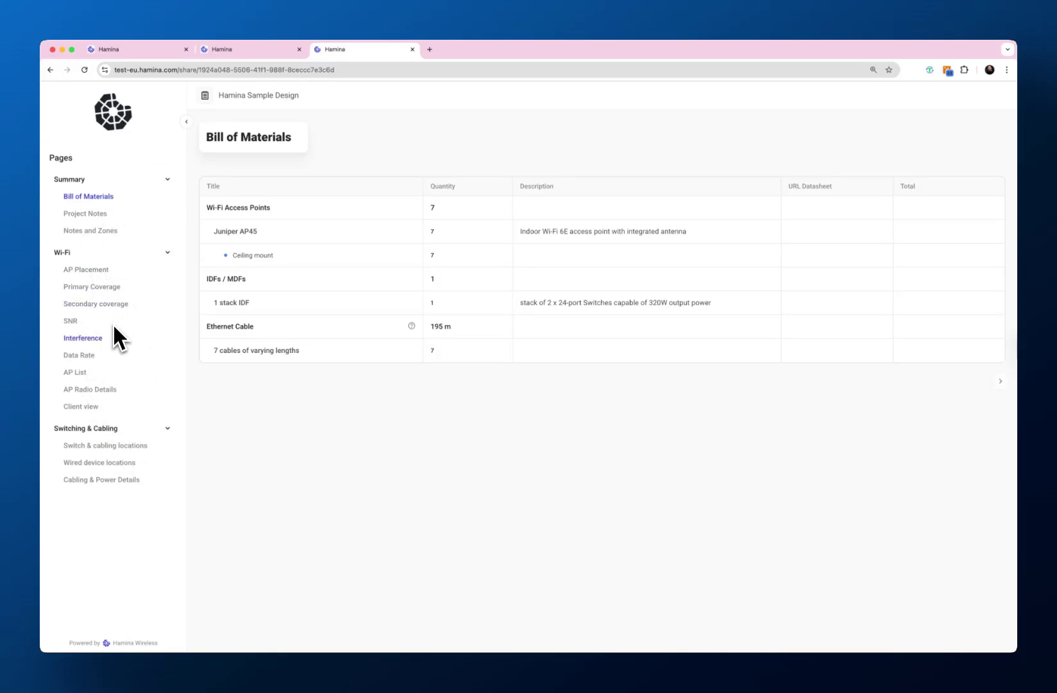
- Show the Primary Coverage page in 3D, select Access Point 159, and orbit the model
left_click(99, 289)
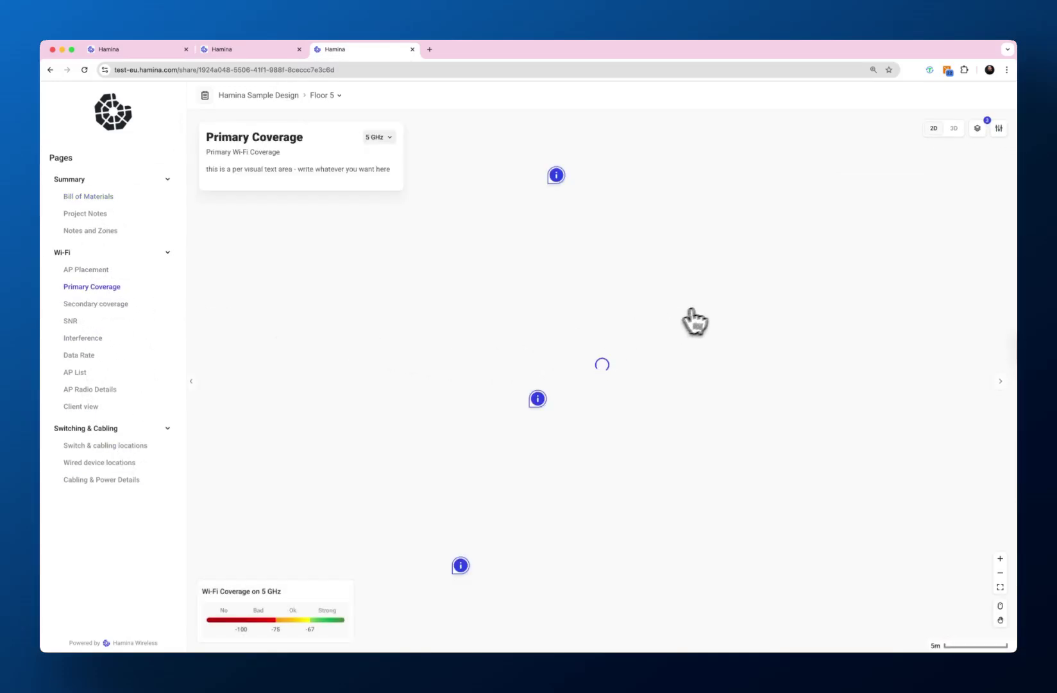
left_click(954, 129)
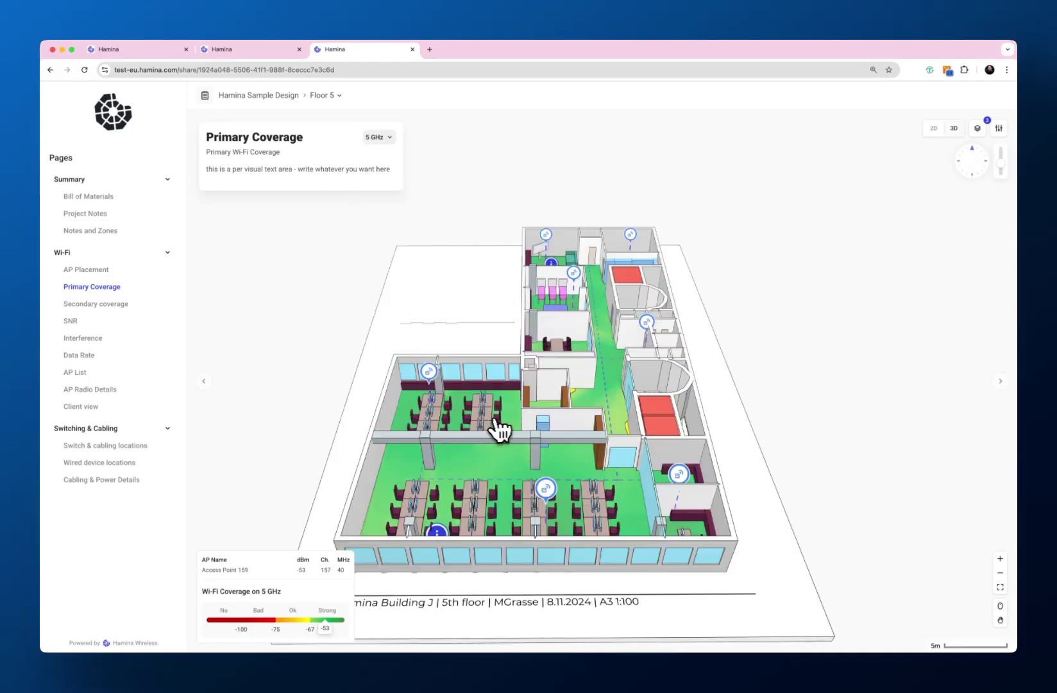
left_click(433, 376)
left_click_drag(462, 451, 413, 520)
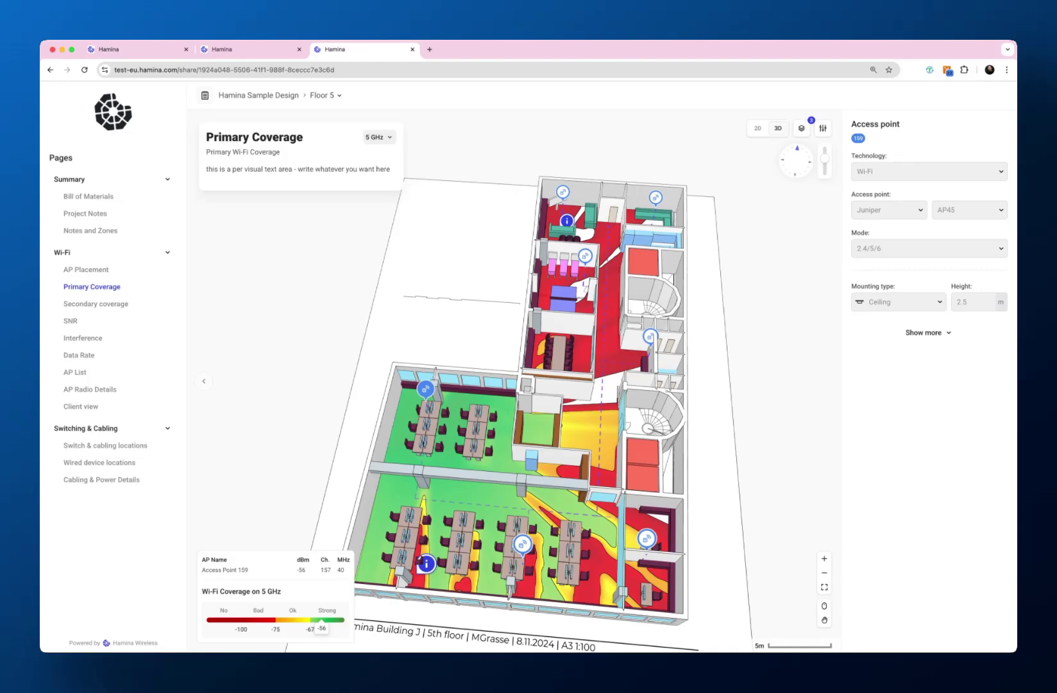
left_click_drag(473, 305, 539, 277)
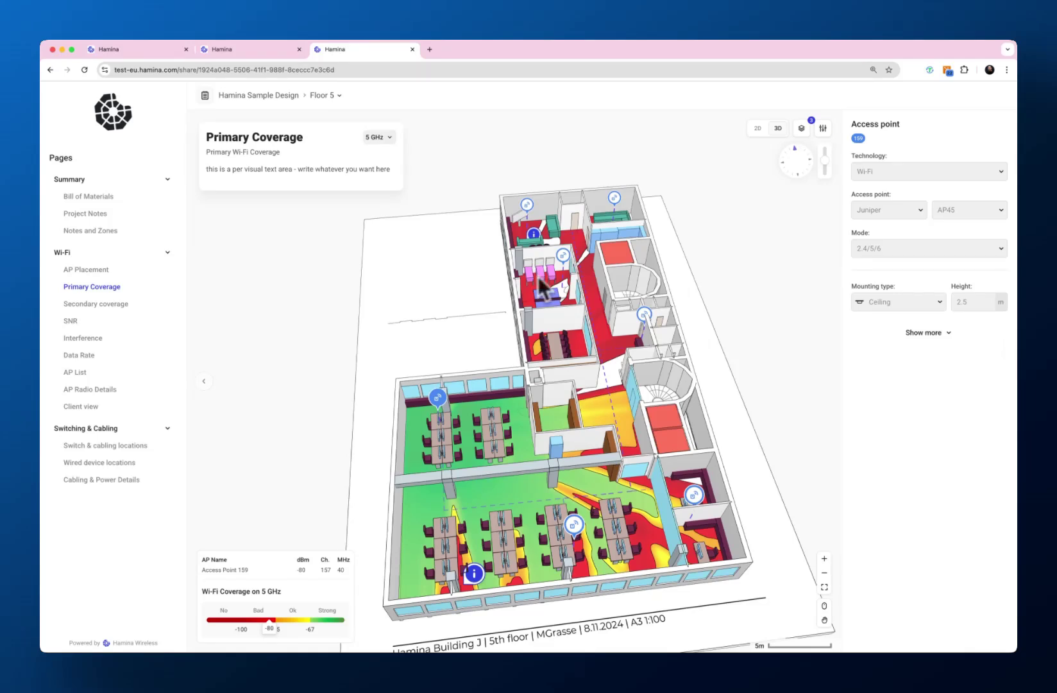
- Make the Client view device 6 GHz and Wi-Fi 7 capable, place it, then return to the project
left_click(81, 407)
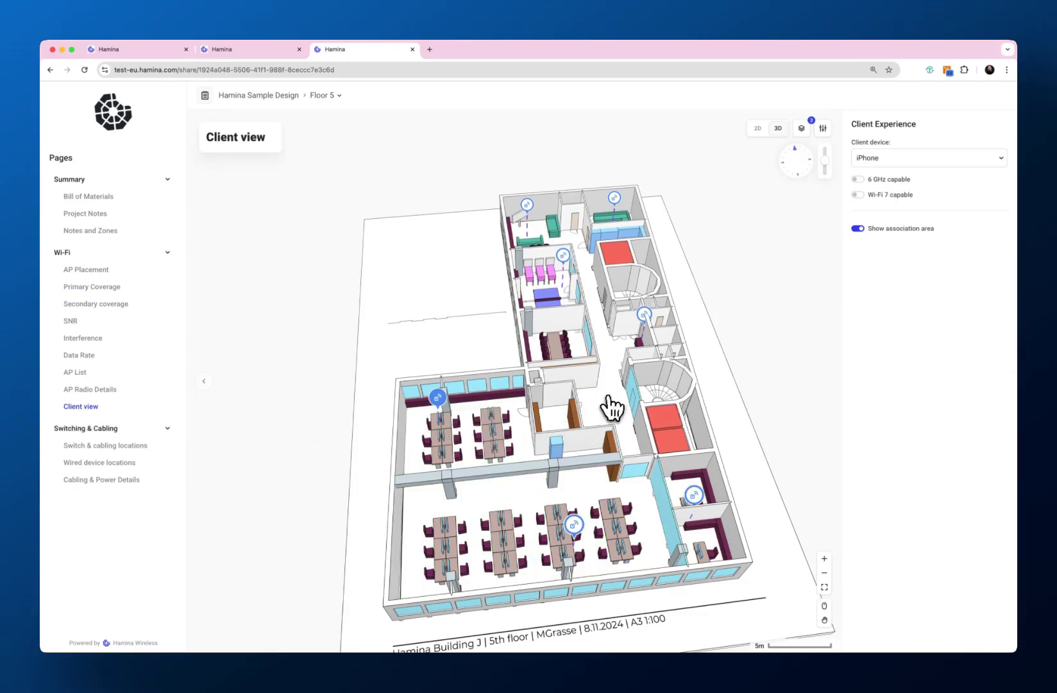
left_click(858, 180)
left_click(857, 194)
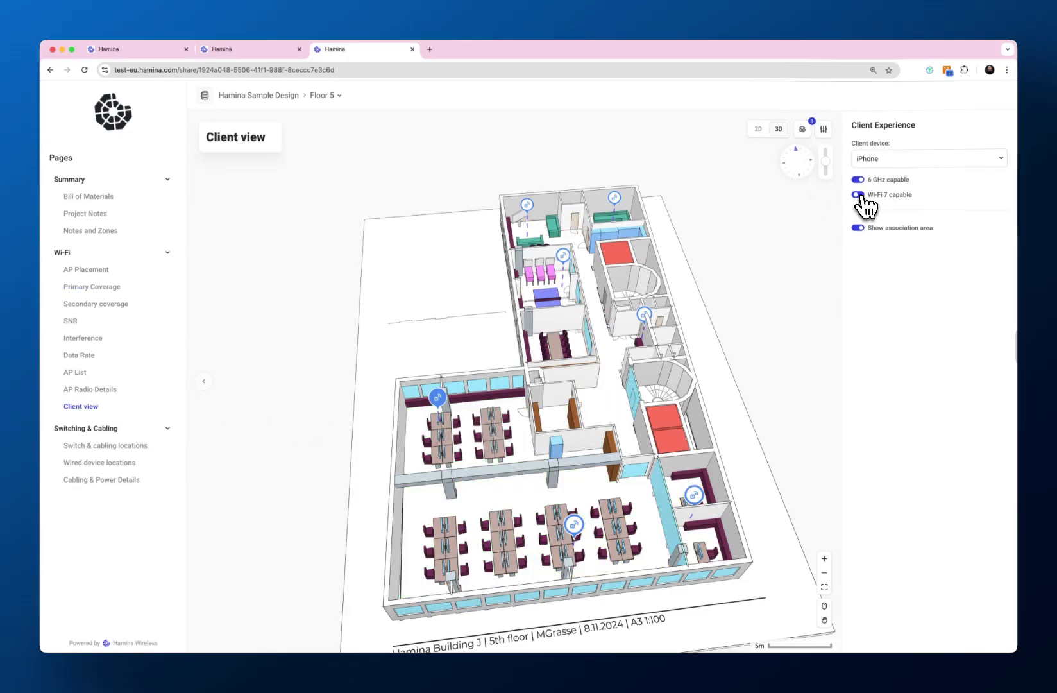
left_click_drag(861, 244, 160, 51)
left_click(160, 50)
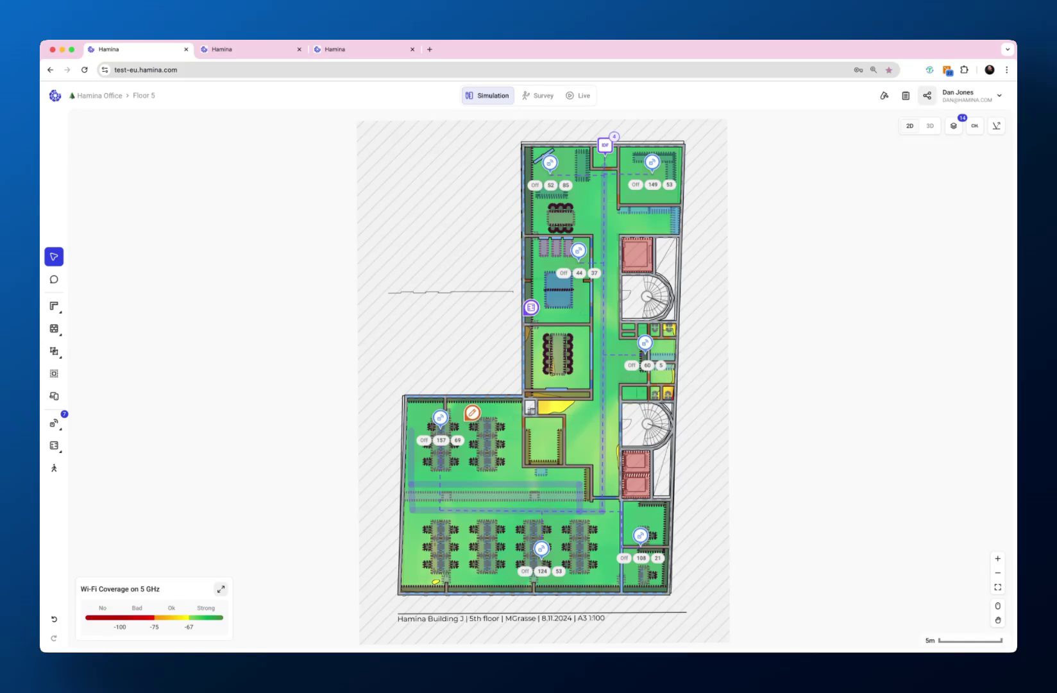
- Open the project sharing panel and dismiss the team suggestions
left_click(927, 96)
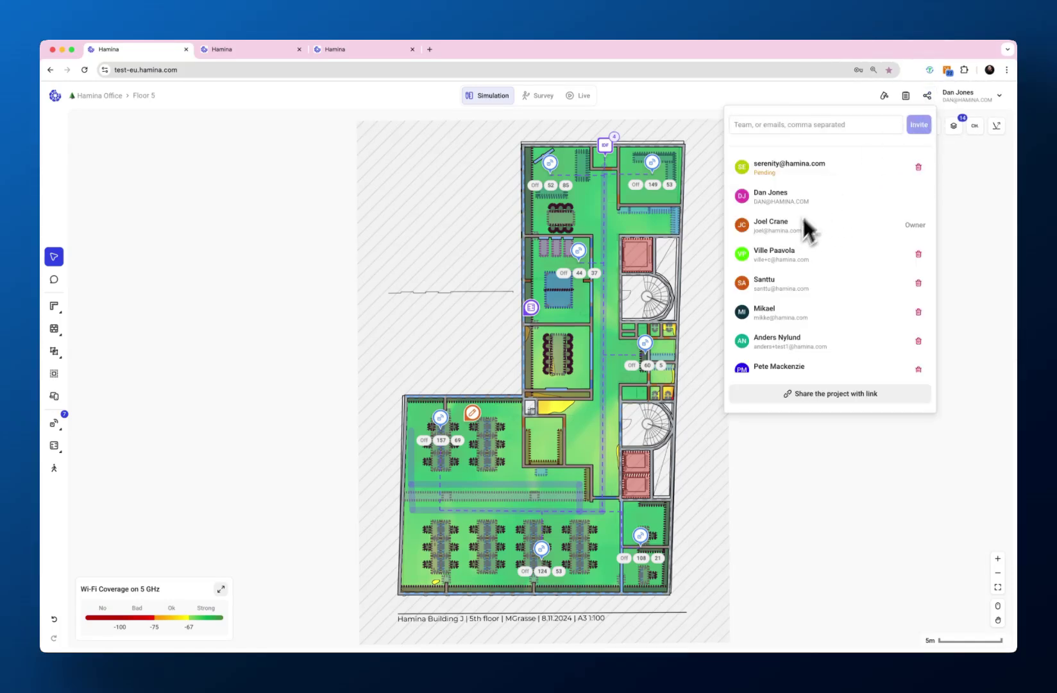
scroll(814, 270, "down", 8)
scroll(815, 265, "up", 8)
left_click(778, 128)
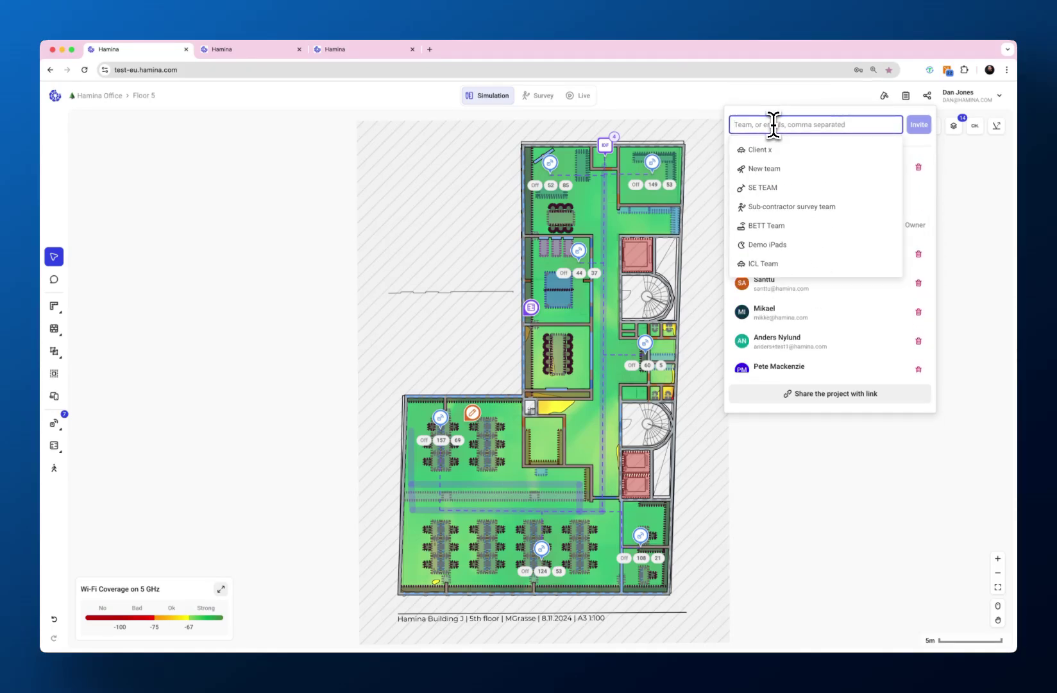
left_click(937, 204)
scroll(808, 289, "down", 4)
scroll(802, 299, "down", 3)
- Set the share link to expire on June 20, 2025 and copy the project link
left_click(823, 403)
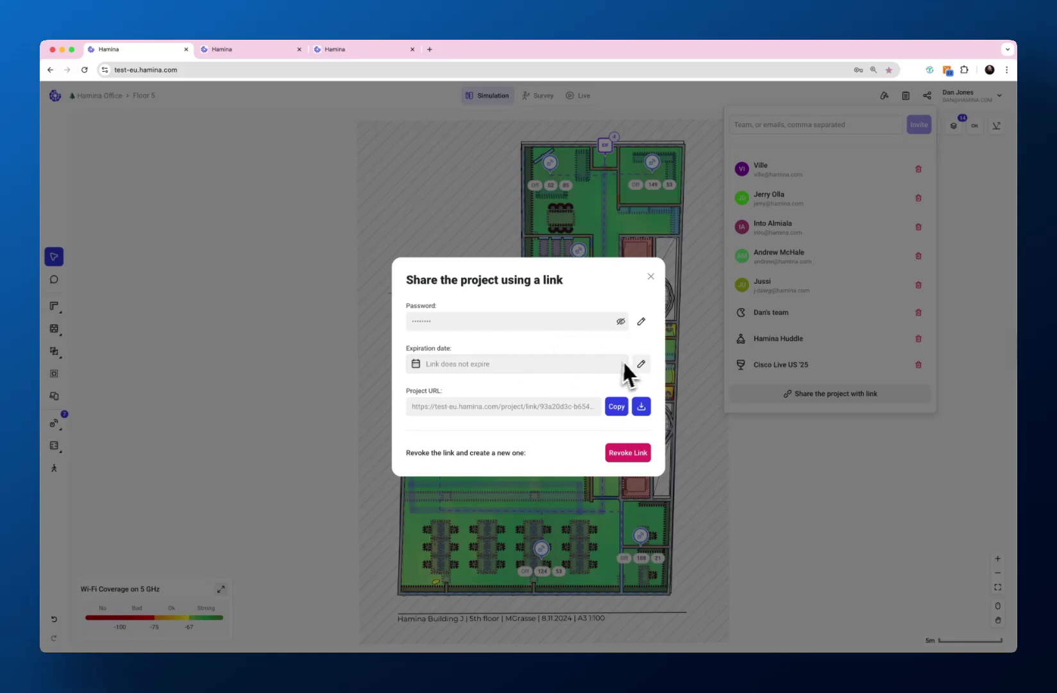
left_click(642, 369)
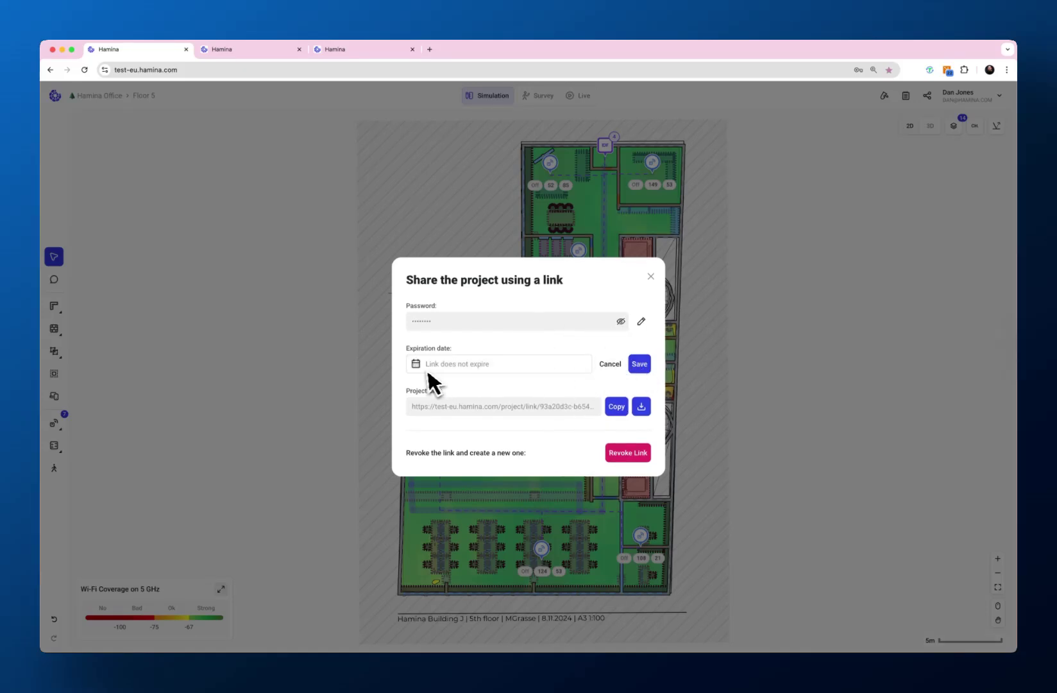
left_click(534, 363)
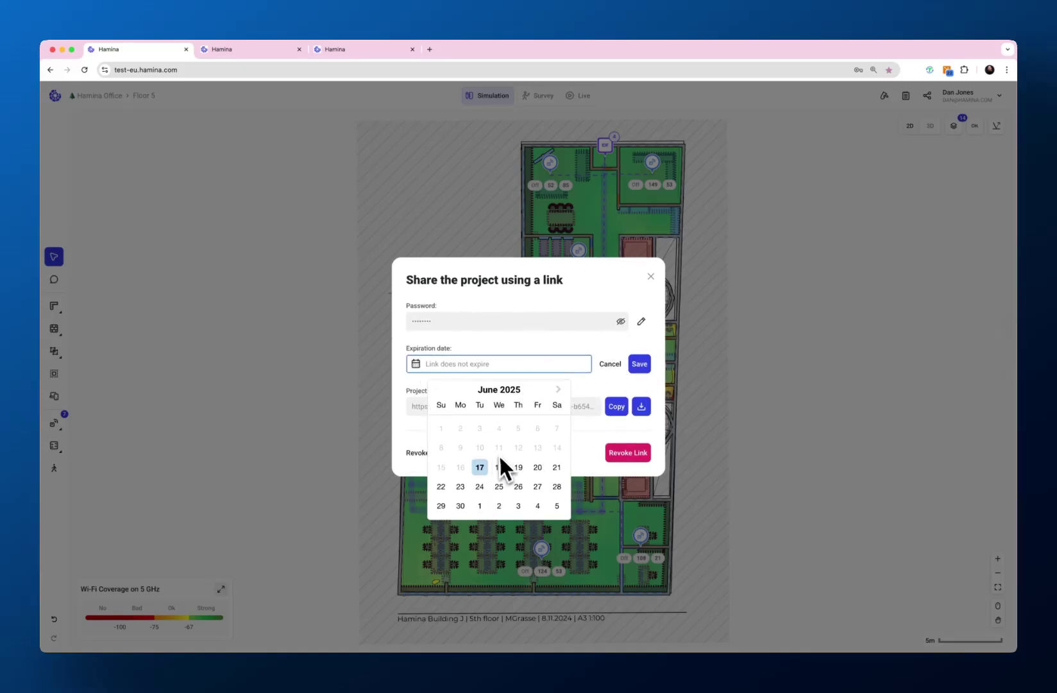
left_click(538, 468)
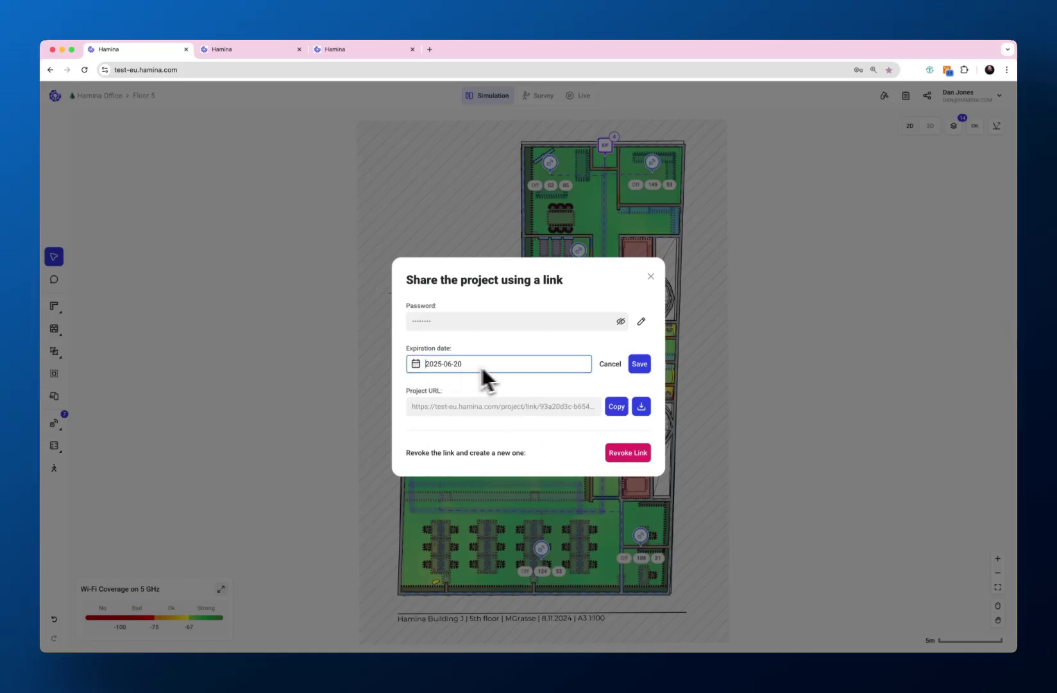
left_click(640, 364)
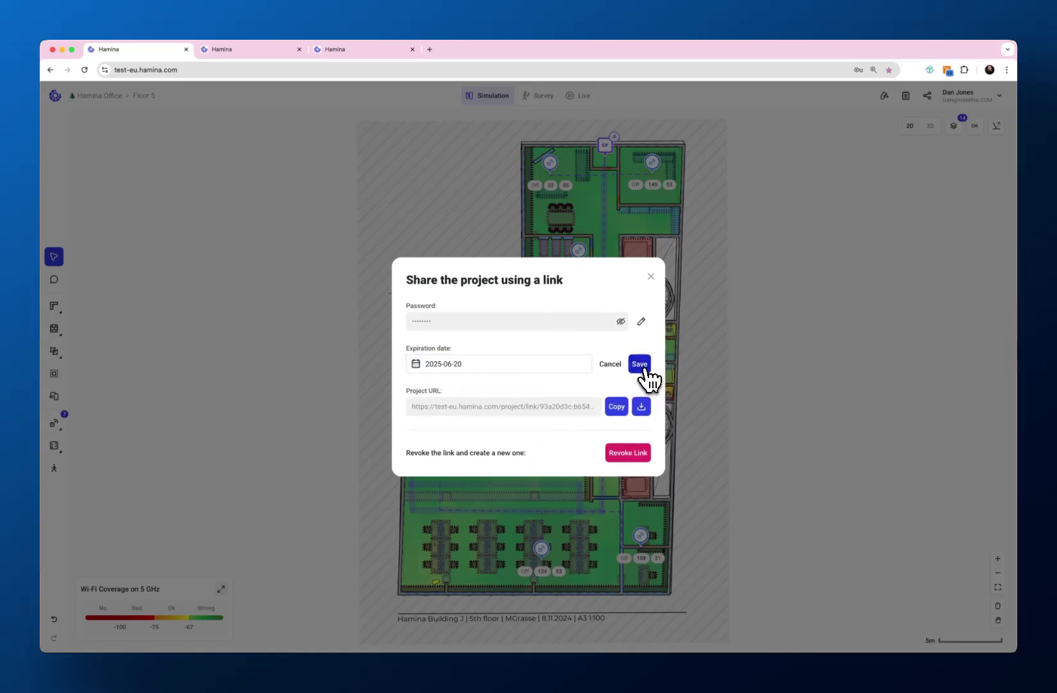
left_click(617, 406)
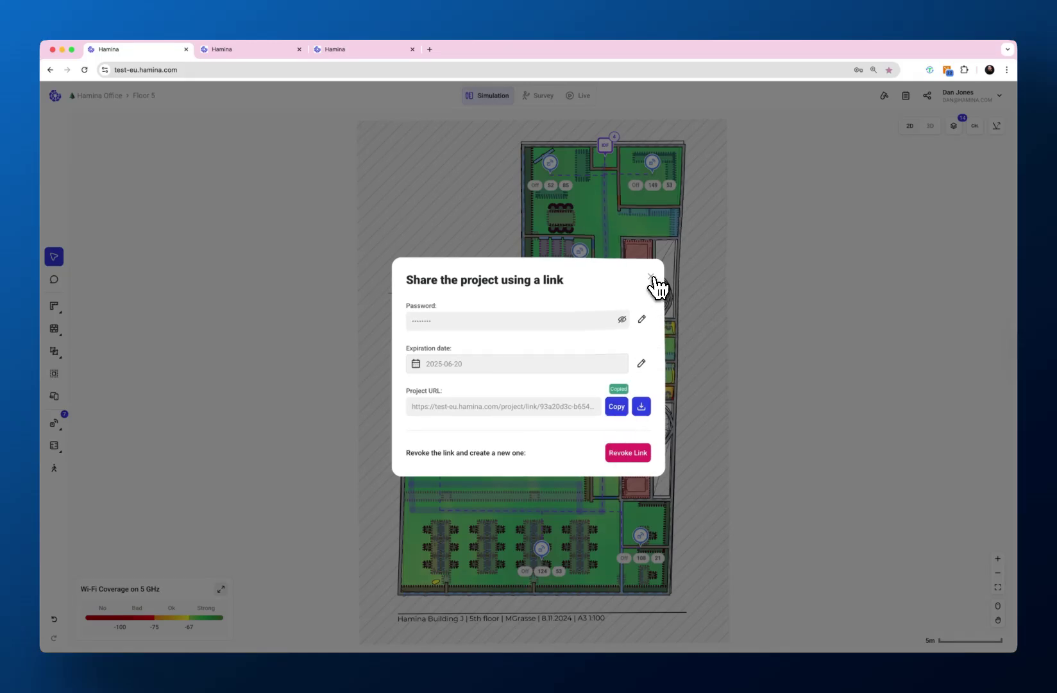
left_click(651, 277)
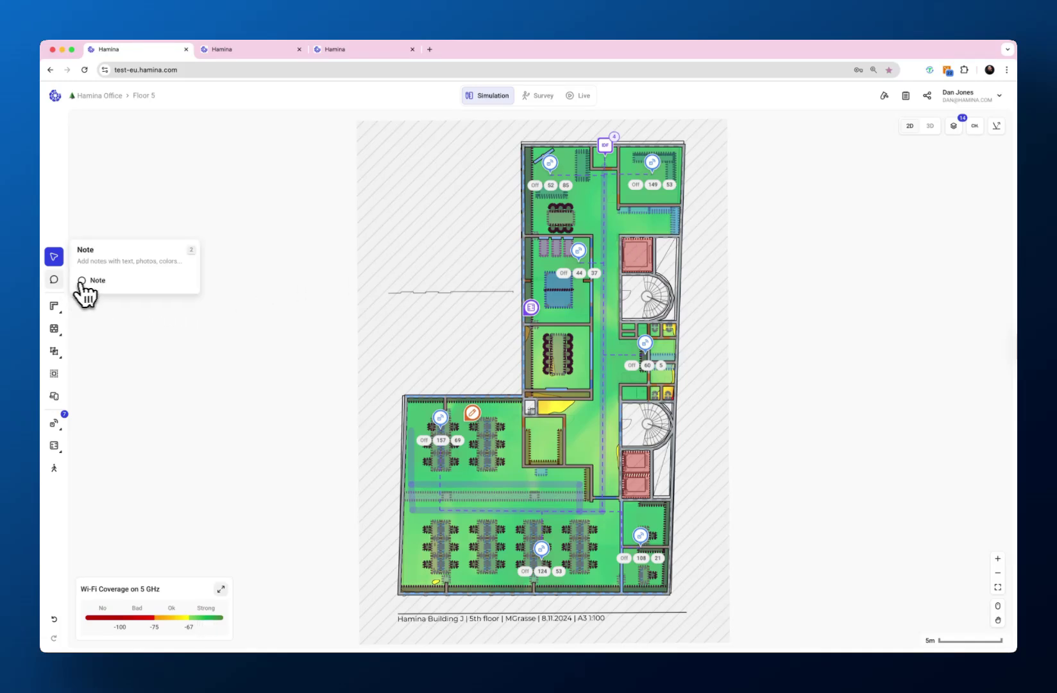
- Pin a red note in the top-right room questioning its access point
left_click(97, 285)
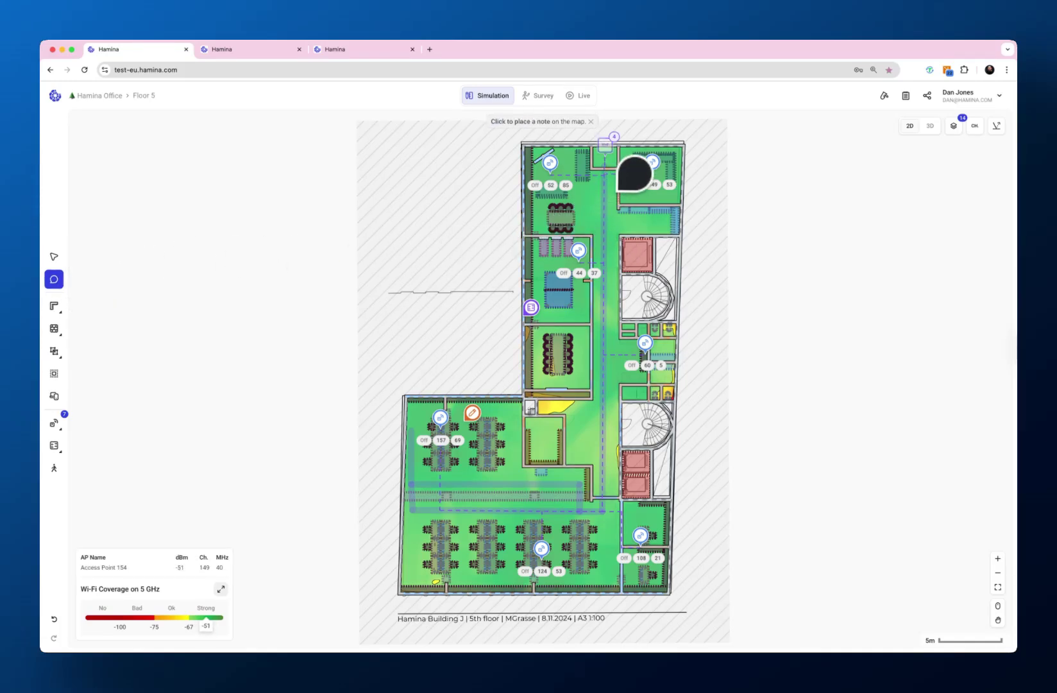
left_click(645, 178)
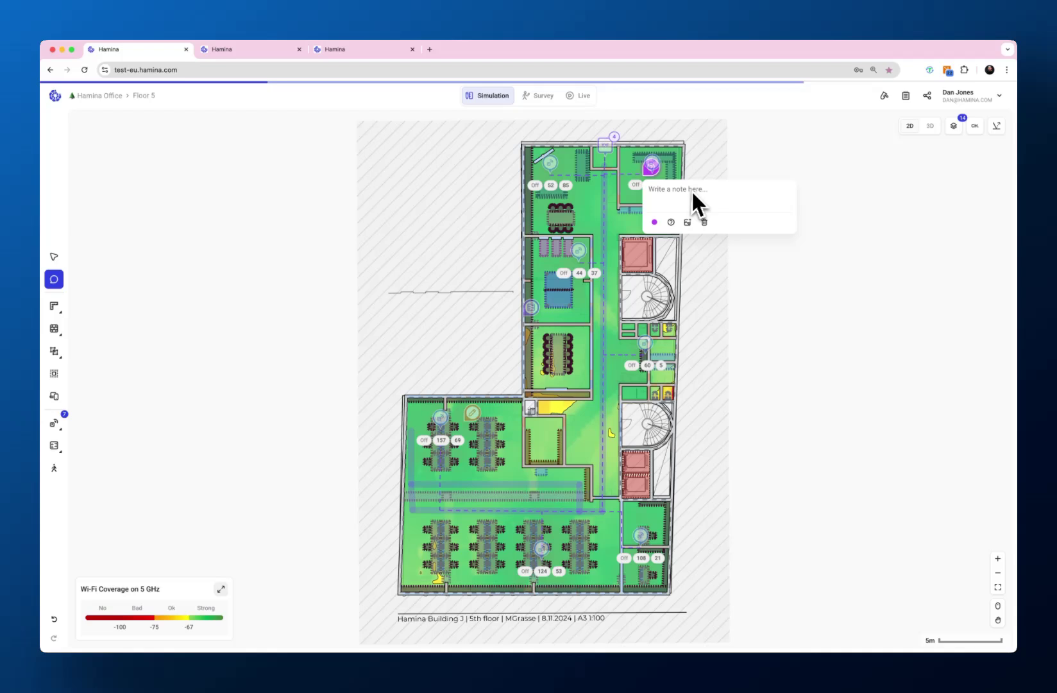
left_click(671, 223)
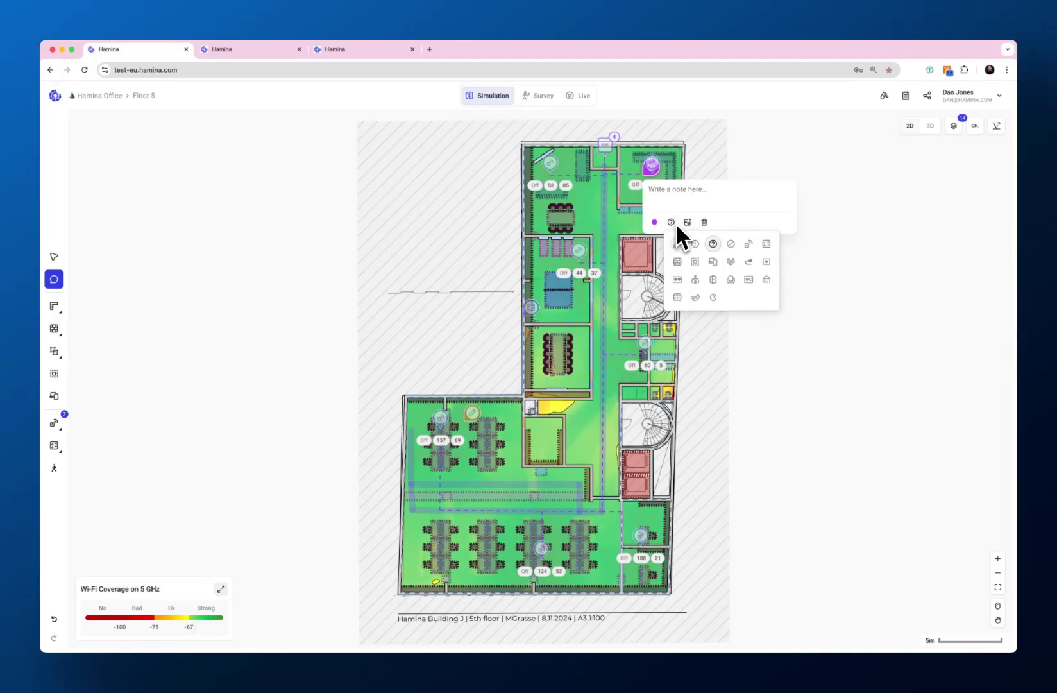
left_click(684, 194)
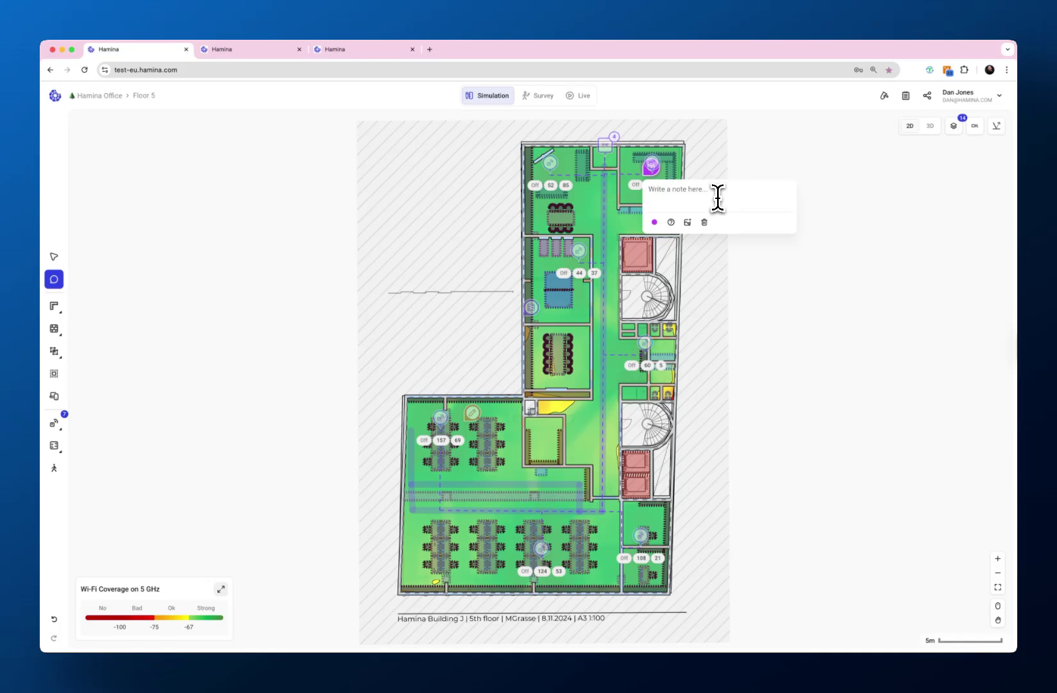
left_click(654, 222)
left_click(689, 241)
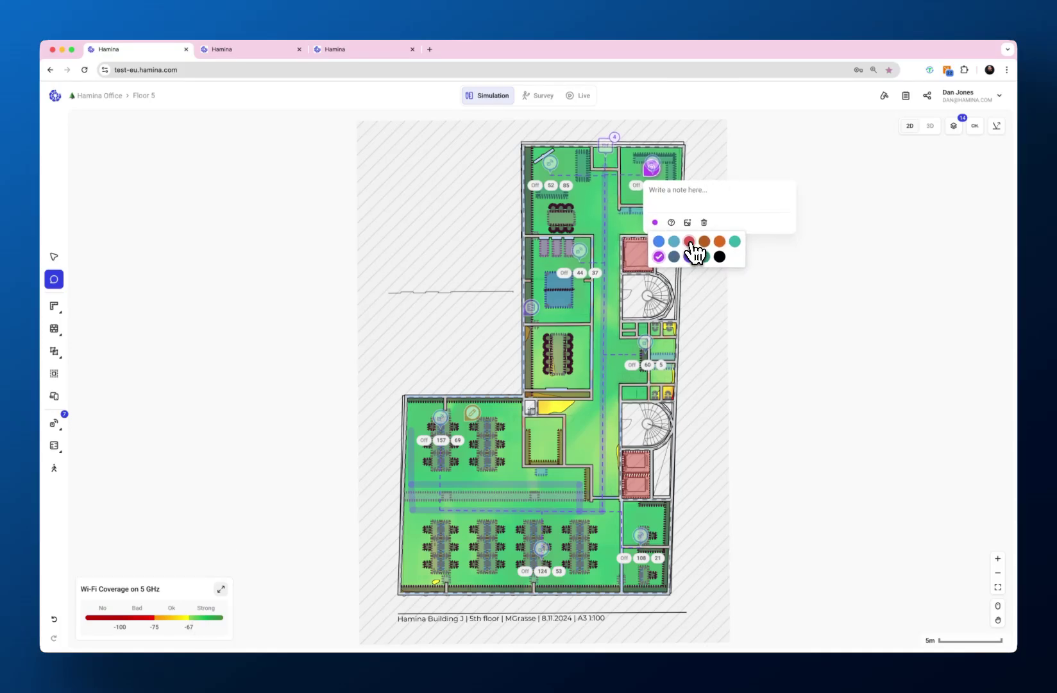
left_click(664, 192)
type("W")
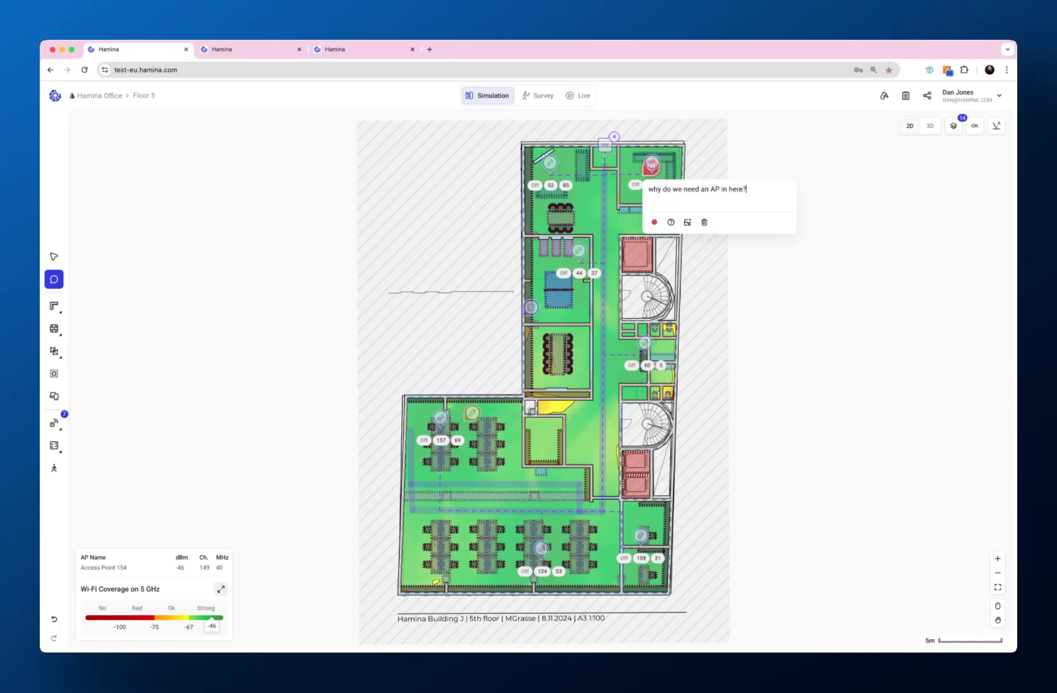
left_click(724, 256)
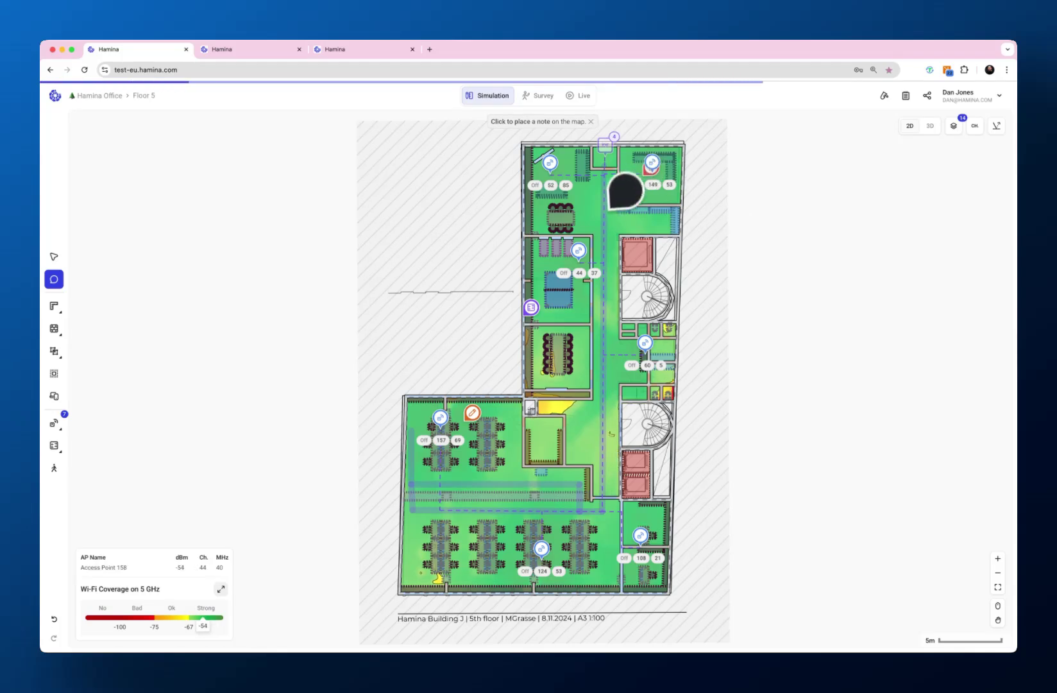
- Add a right-corridor note about ceiling restrictions and delete the empty extra note
left_click(642, 350)
type("We")
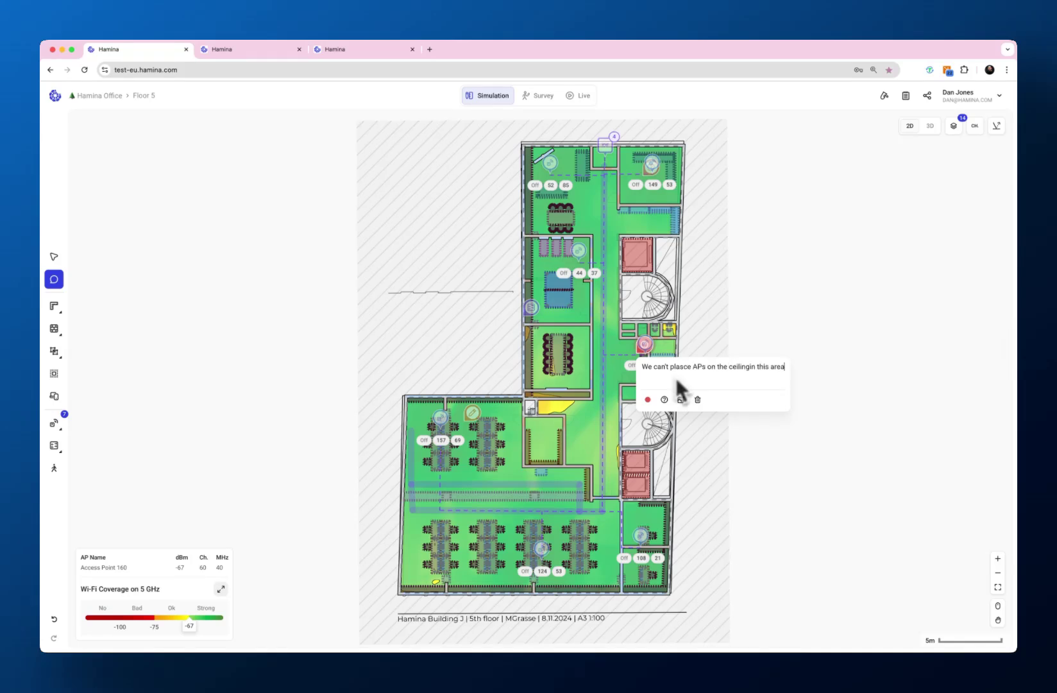
left_click(738, 300)
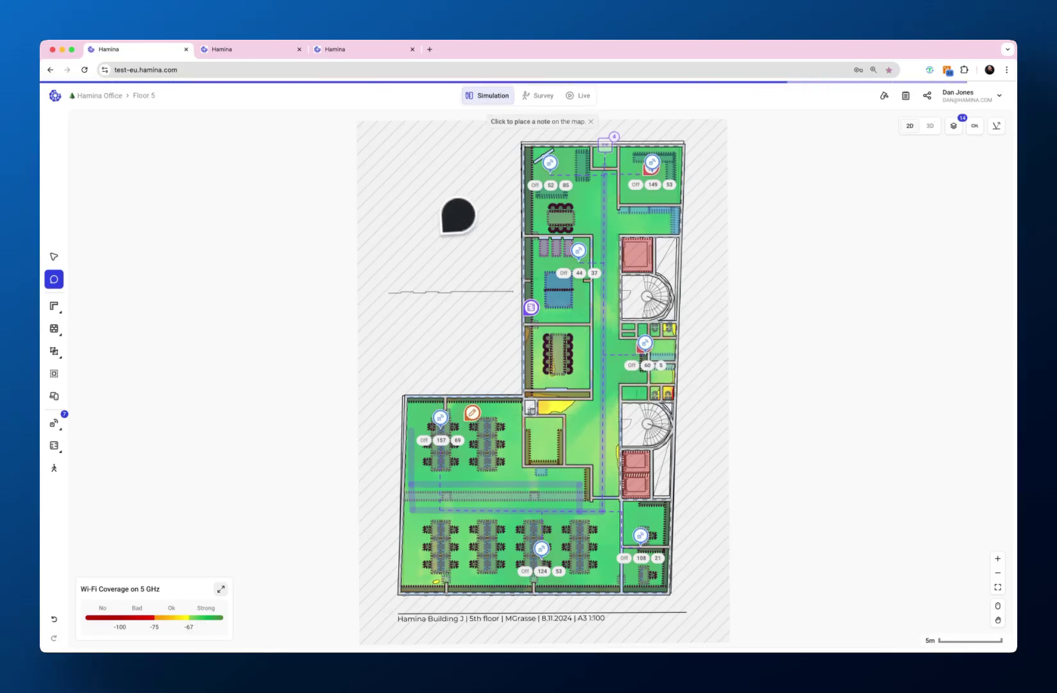
left_click(447, 220)
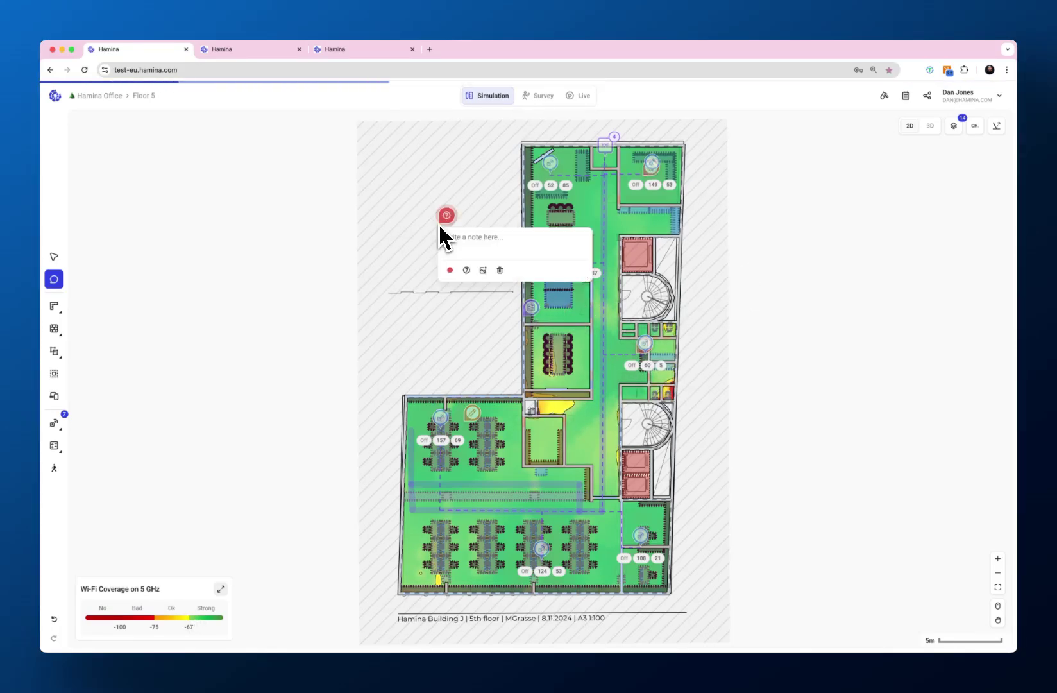
left_click(501, 286)
left_click(54, 256)
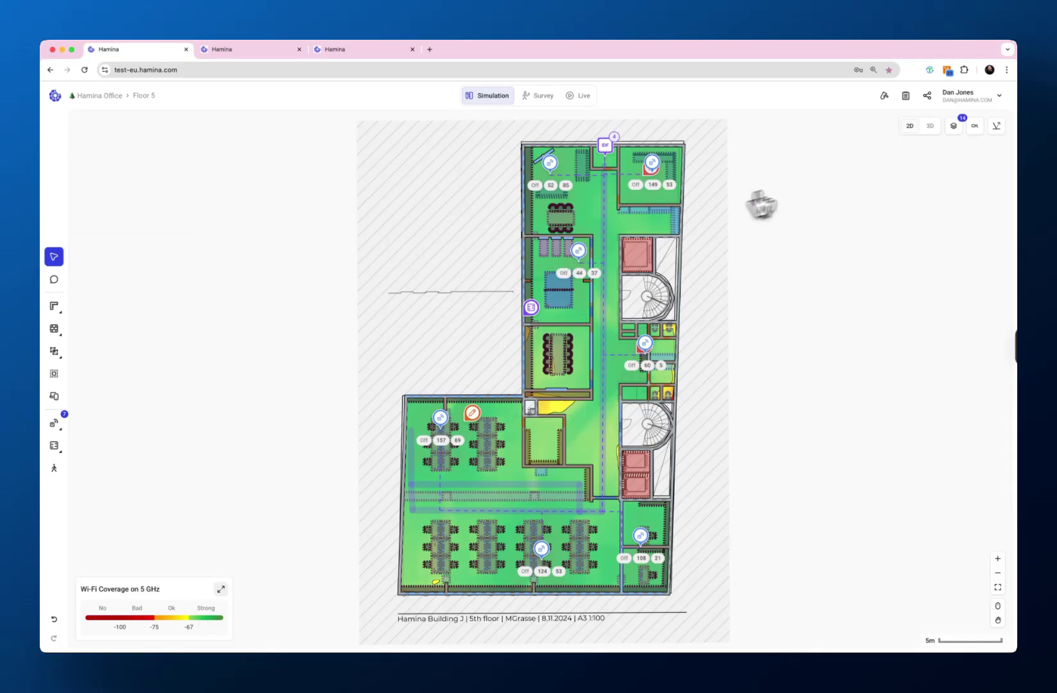
- Toggle the map to 3D and back to 2D, then go to the Teams settings
left_click(931, 127)
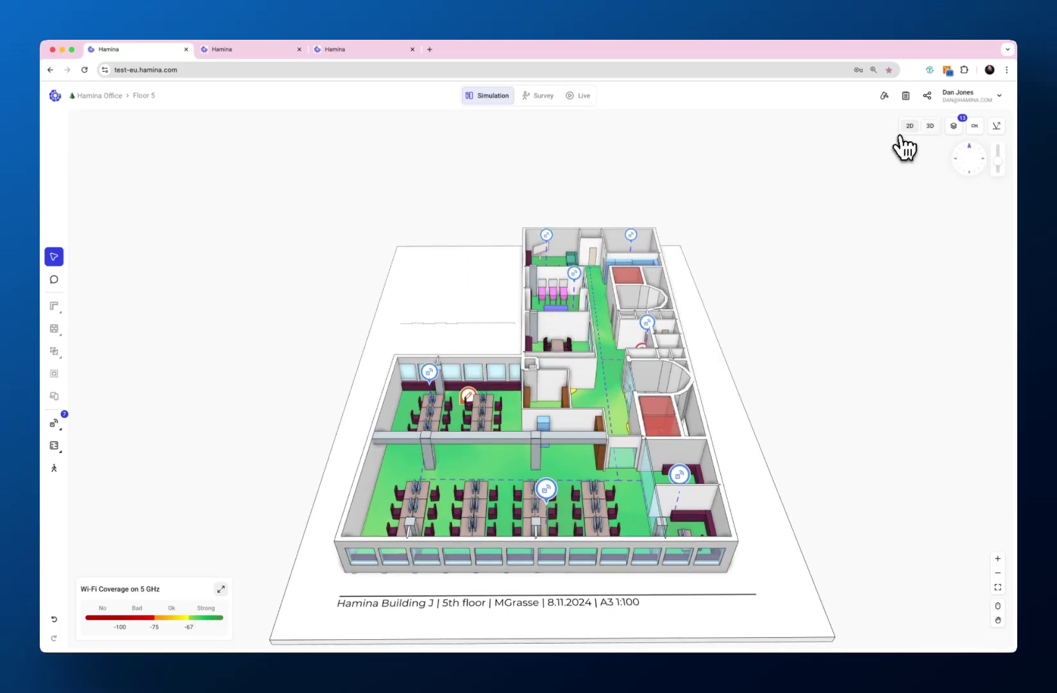
left_click(910, 134)
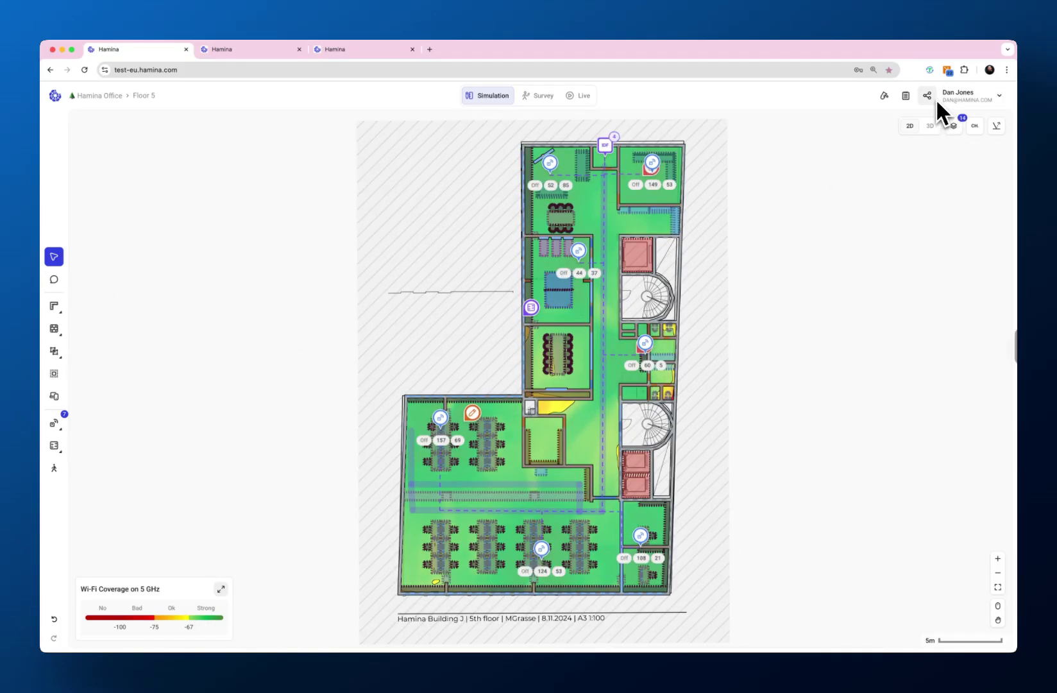
left_click(927, 95)
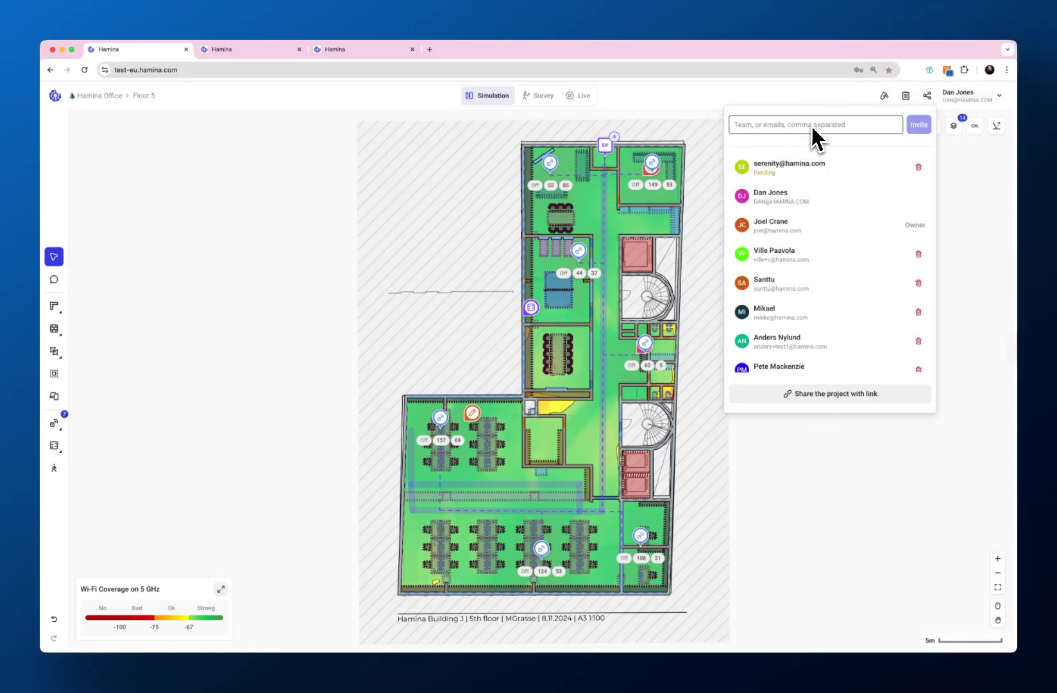
left_click(974, 97)
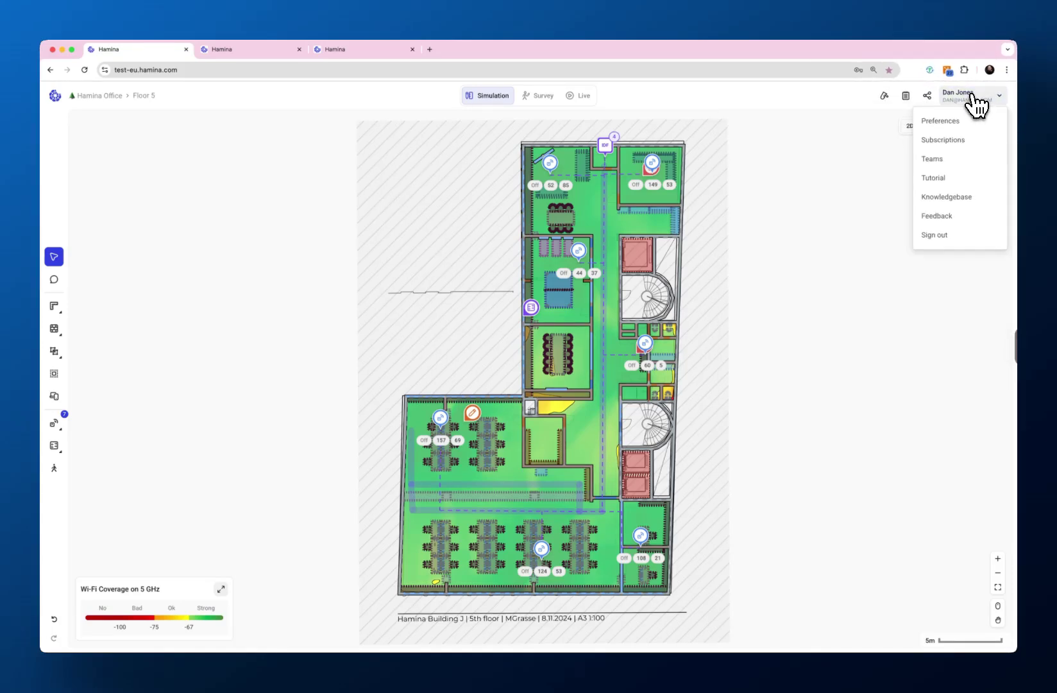
left_click(935, 162)
- Send a team invitation to the new member's e-mail address, keeping the User role
left_click(403, 239)
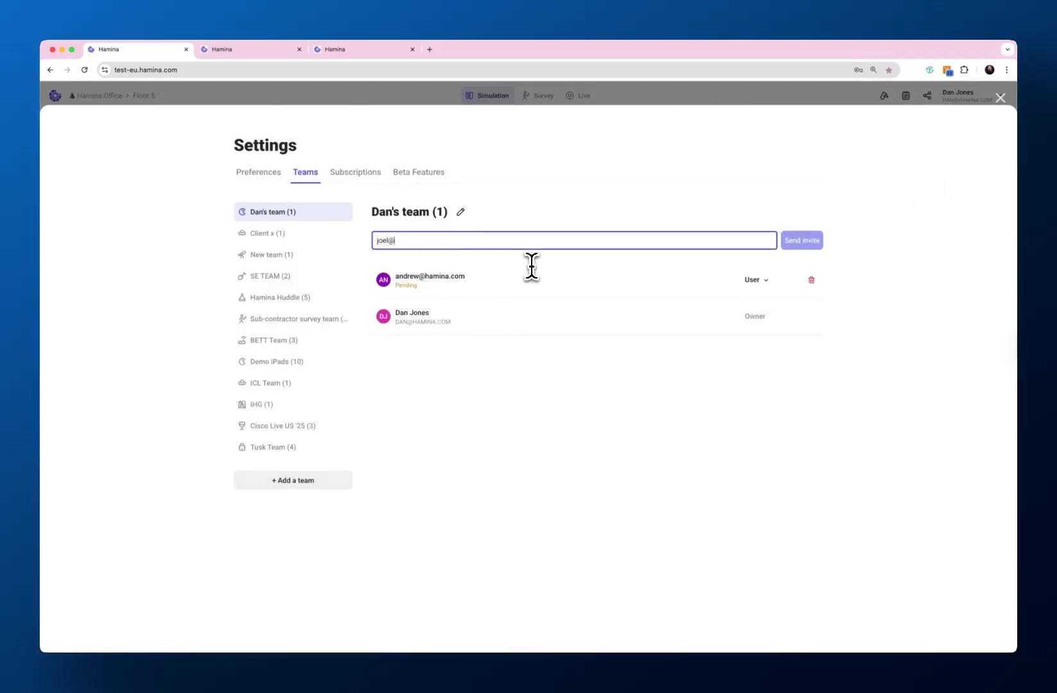
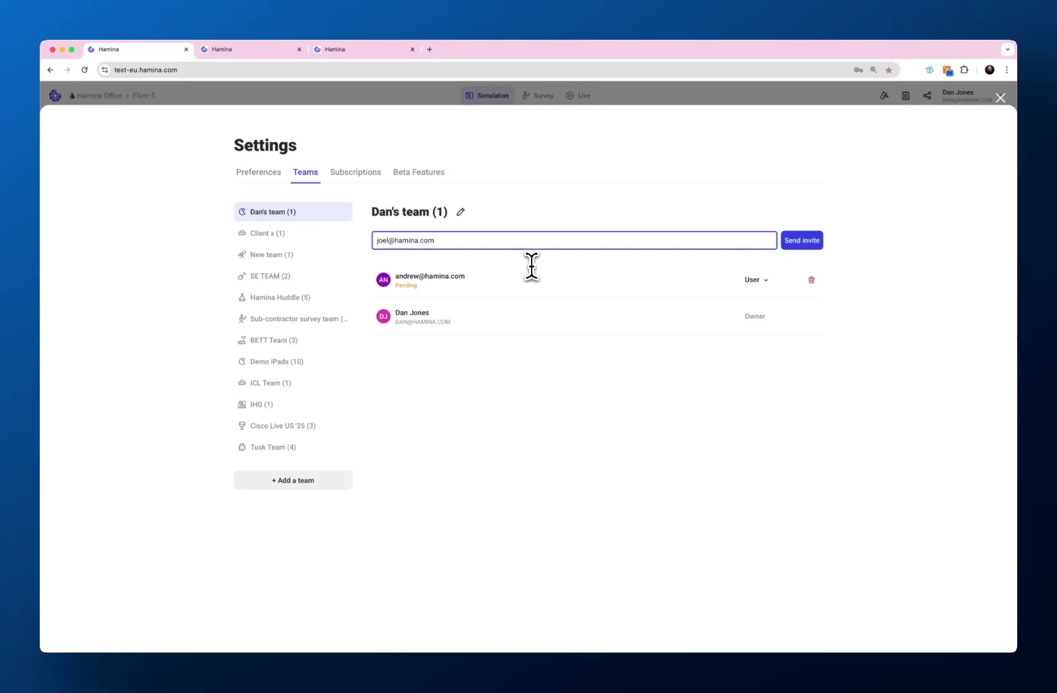
left_click(798, 243)
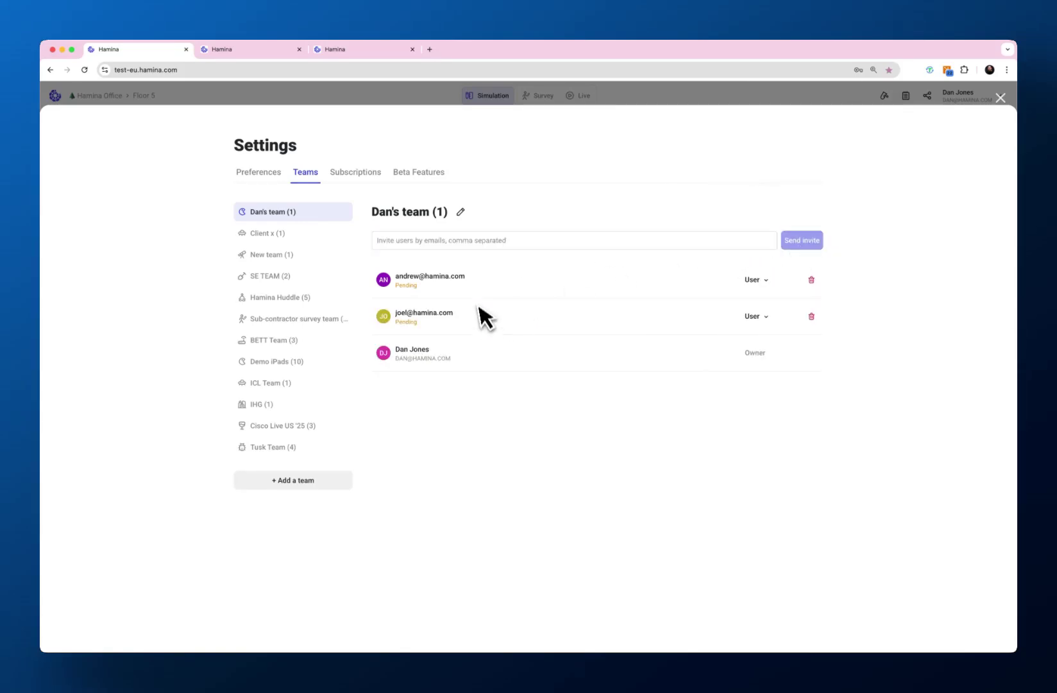
left_click(756, 317)
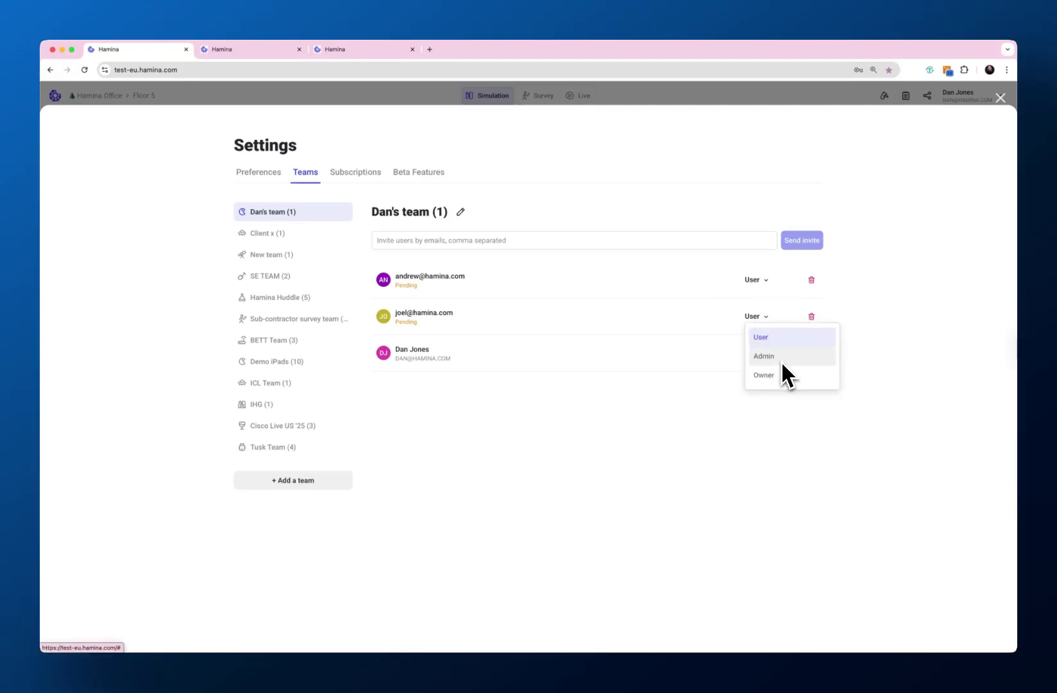
left_click(742, 460)
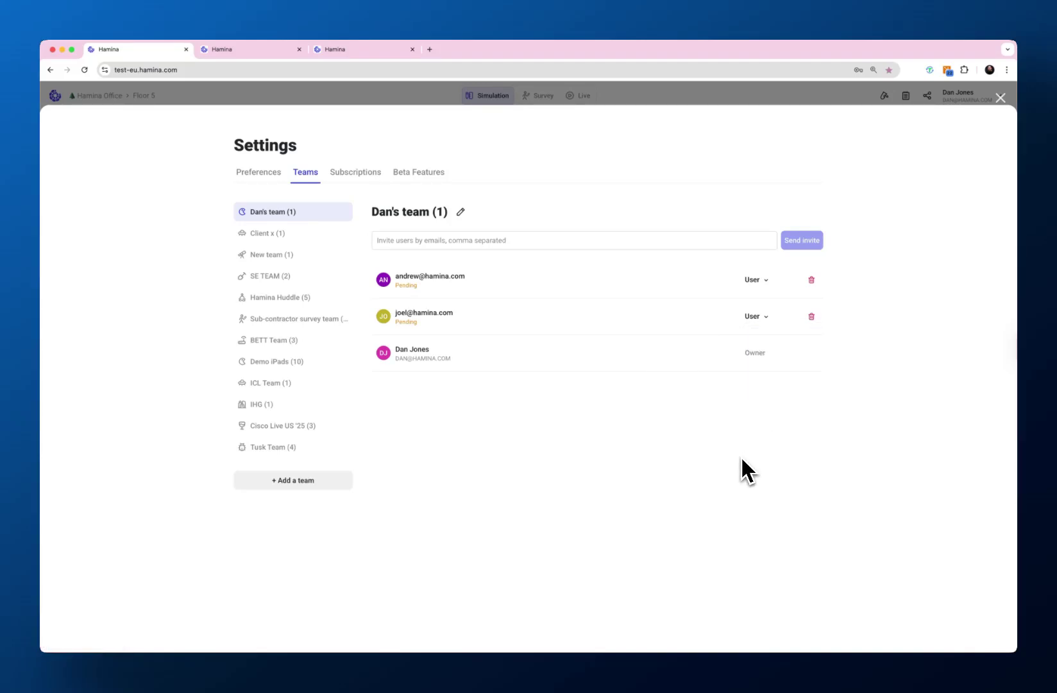
left_click(757, 317)
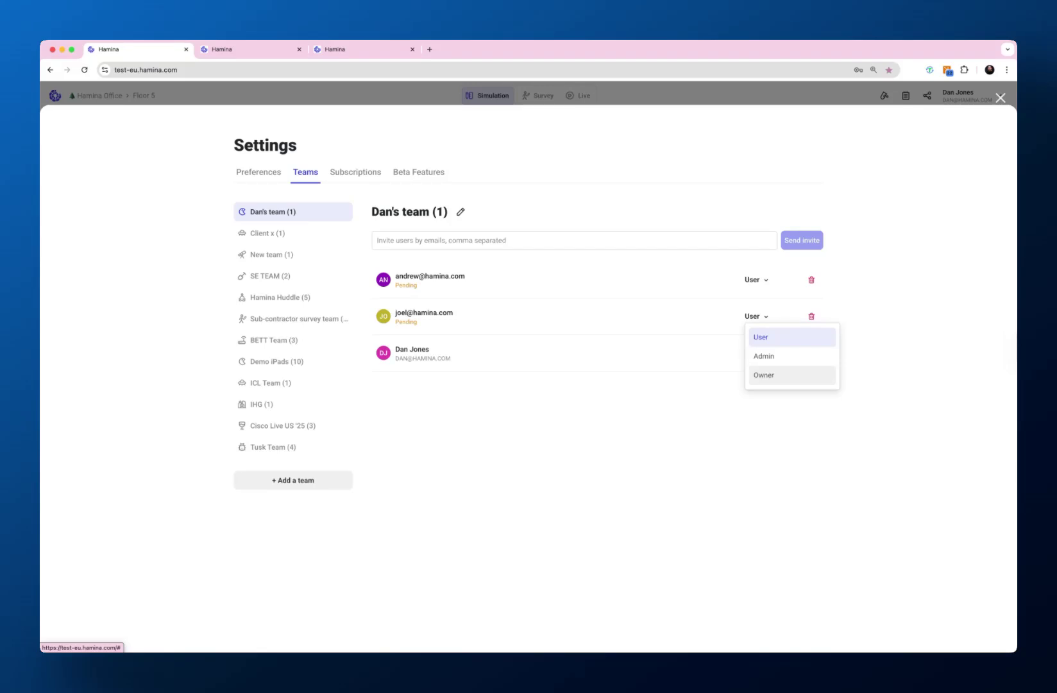
left_click(712, 422)
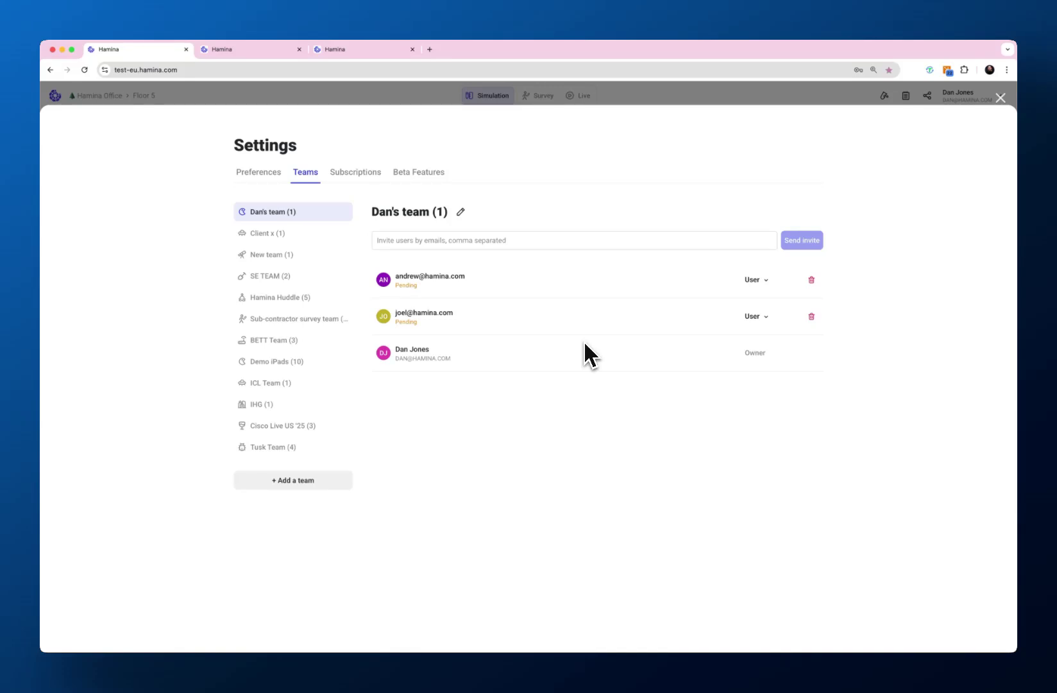
- Close Settings, then type a teammate's name in the project share panel and dismiss it
left_click(1000, 98)
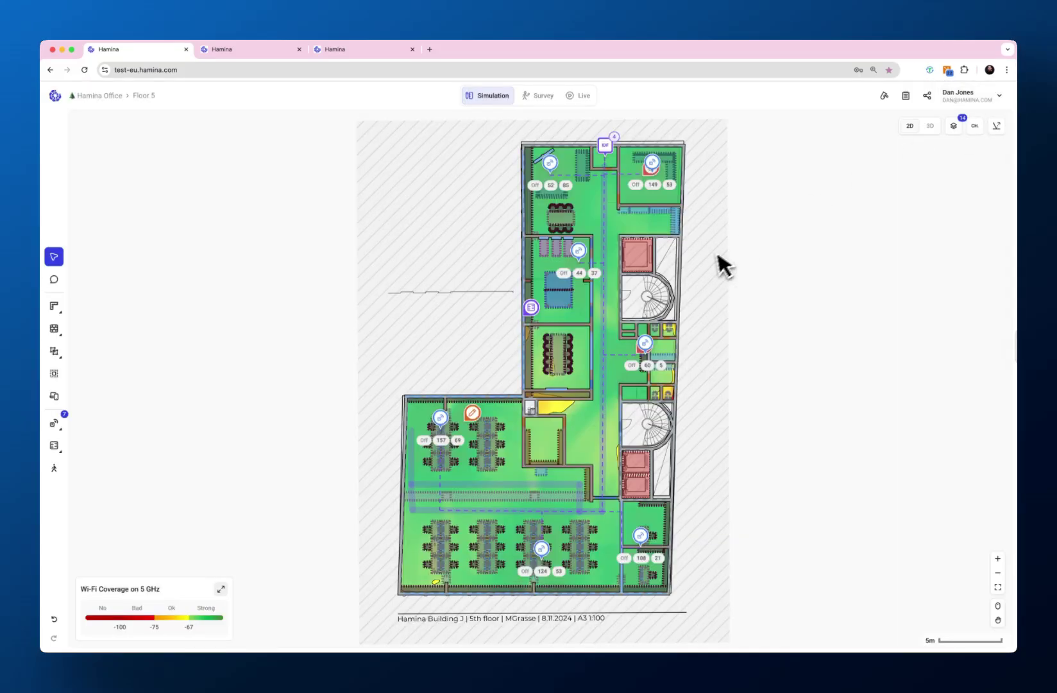
left_click(927, 96)
left_click(785, 128)
type("dan")
scroll(785, 245, "down", 8)
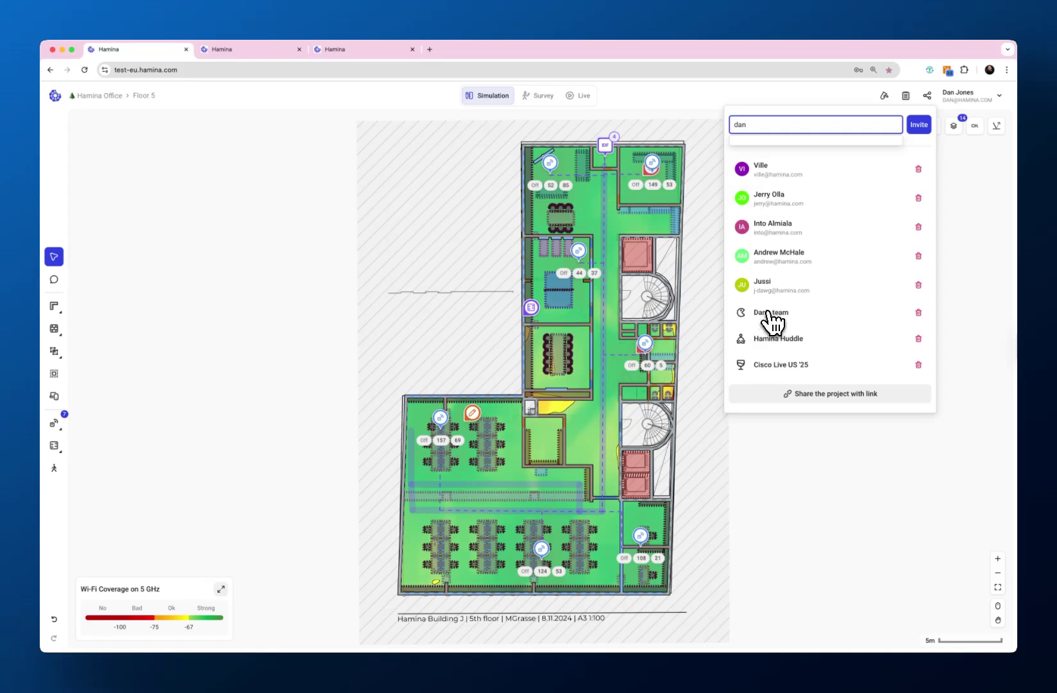
left_click(977, 206)
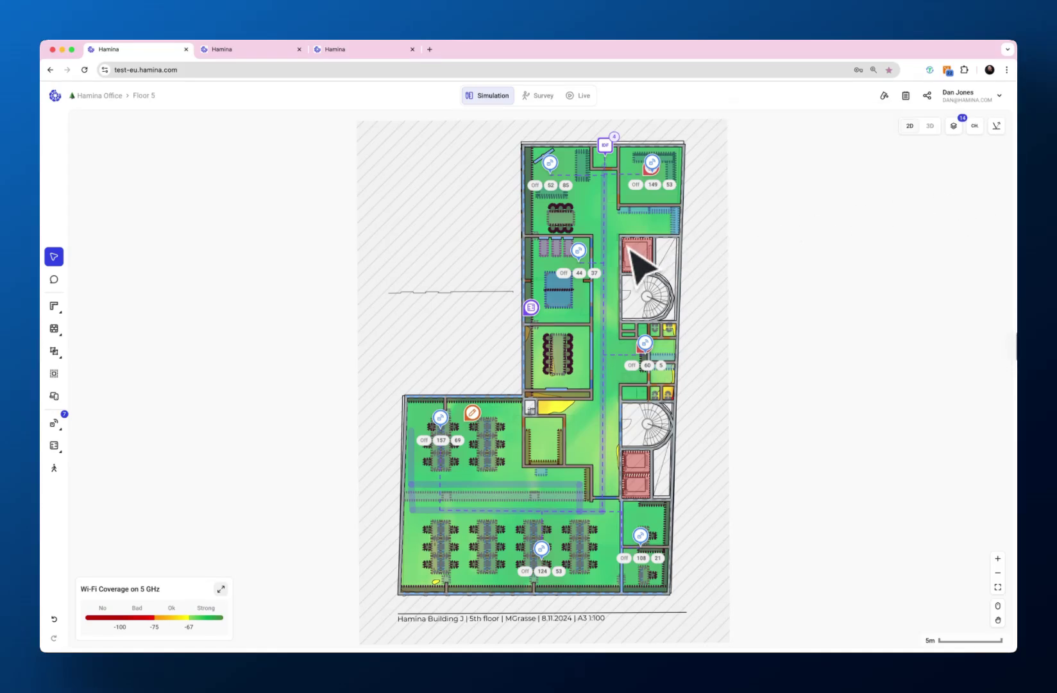